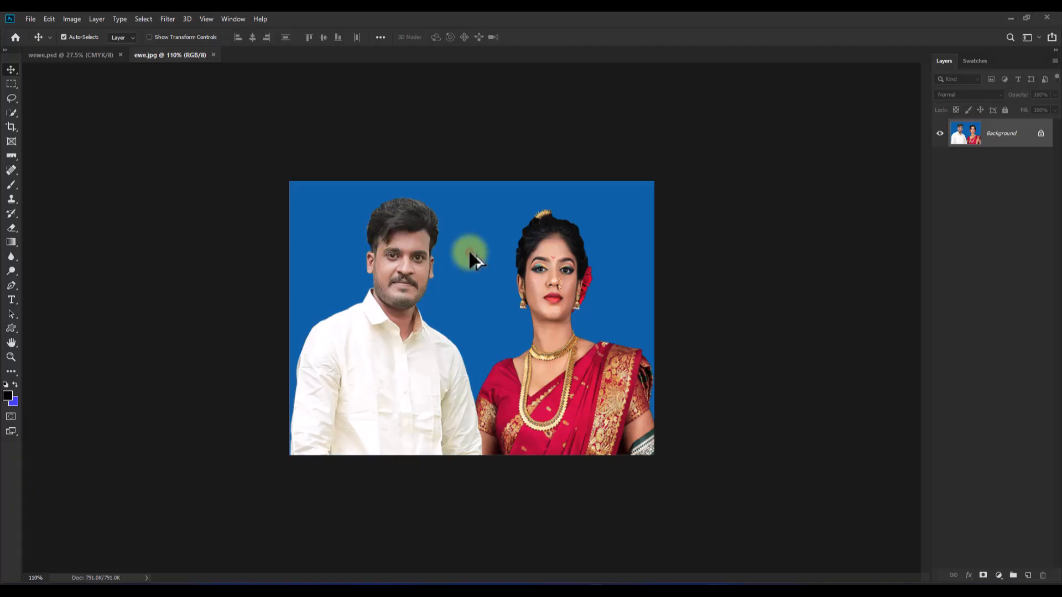
- Close the finished example documents wewe.psd and ewe.jpg
scroll(469, 250, up, 3)
scroll(469, 250, down, 2)
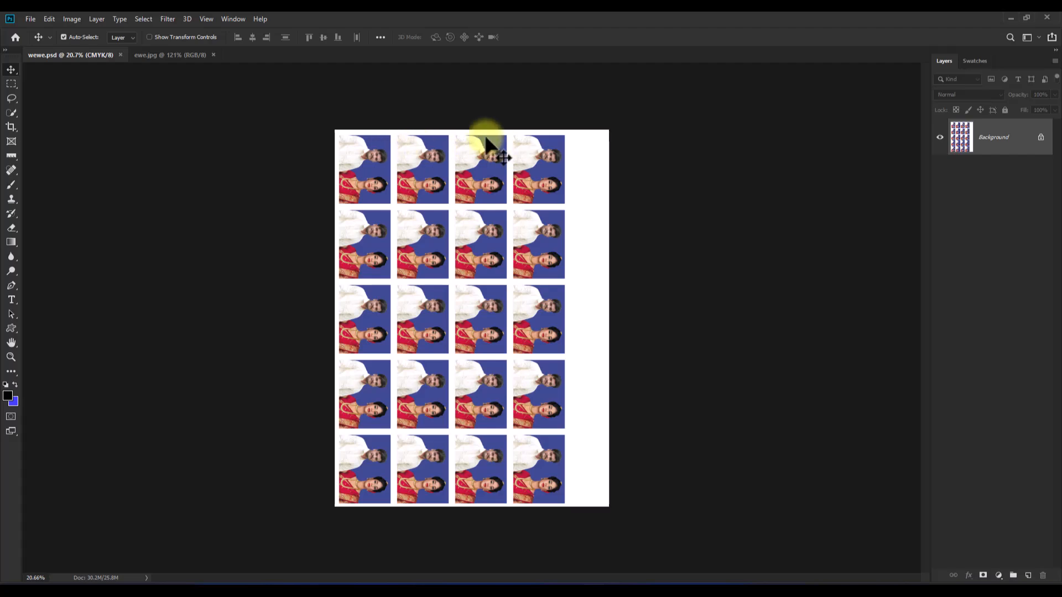
key(ctrl+plus)
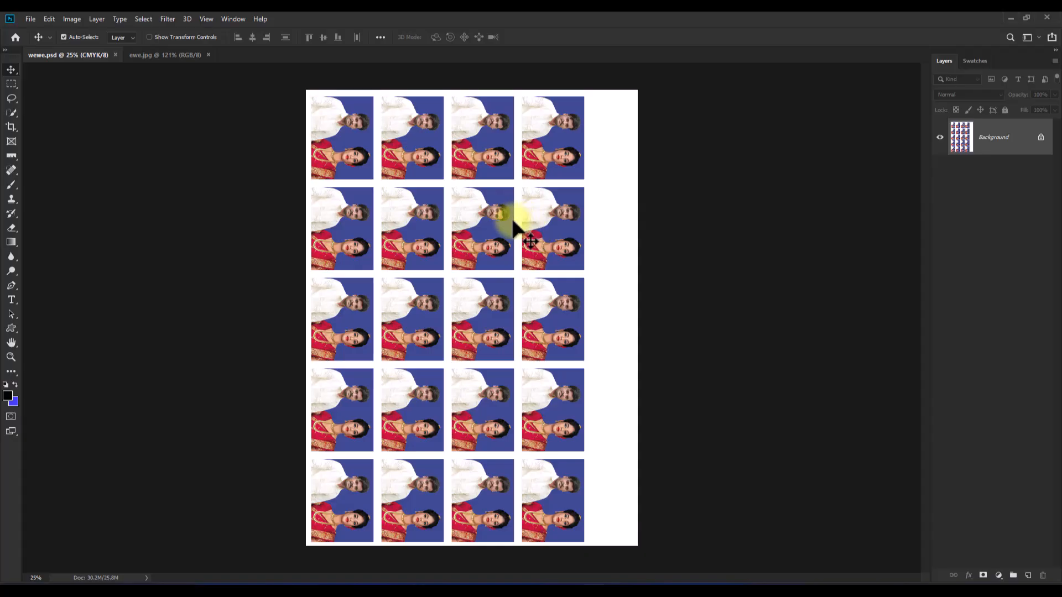
click(115, 54)
click(108, 55)
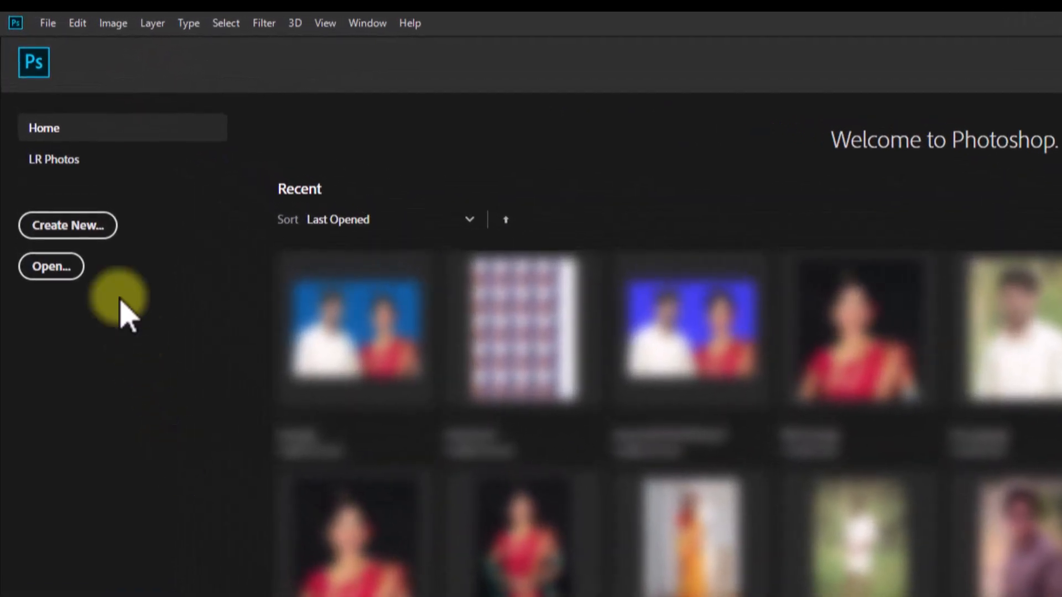
- Open the man jpg and Women photos together from the 31-03 folder on the Desktop
click(51, 268)
double_click(213, 176)
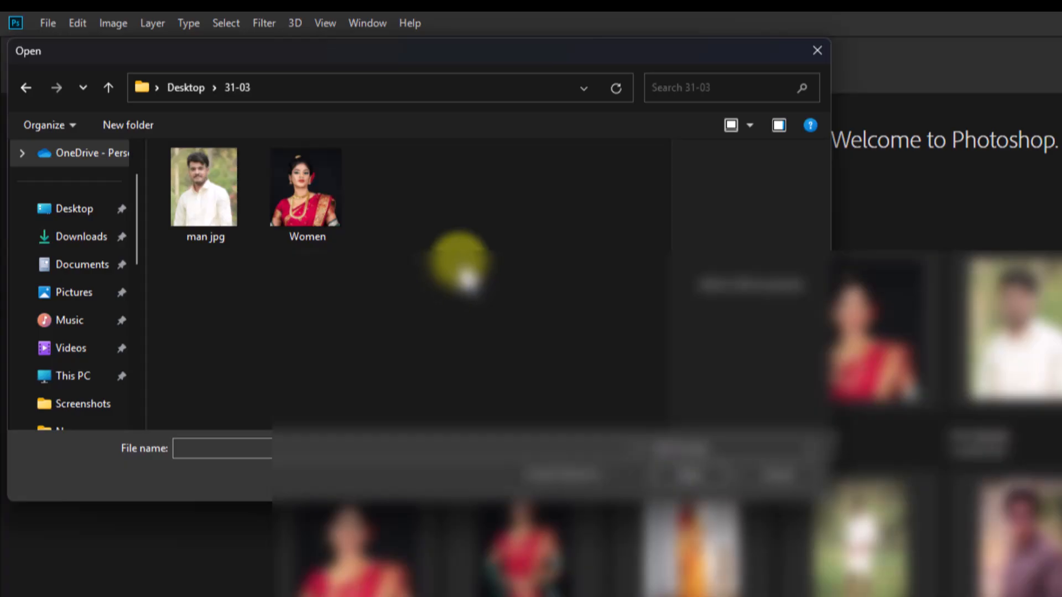
drag(486, 288, 128, 141)
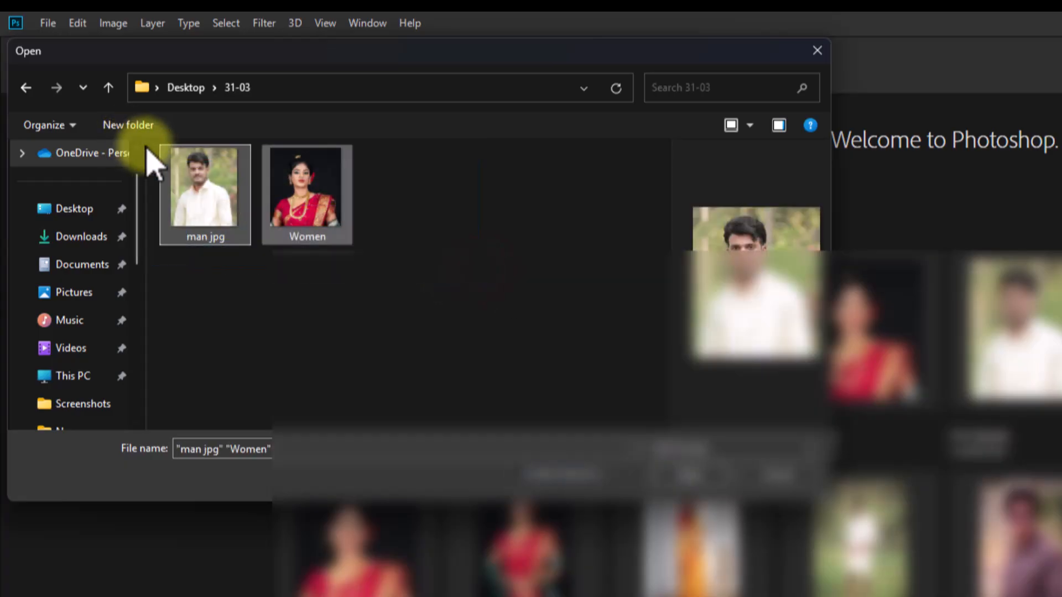
click(690, 475)
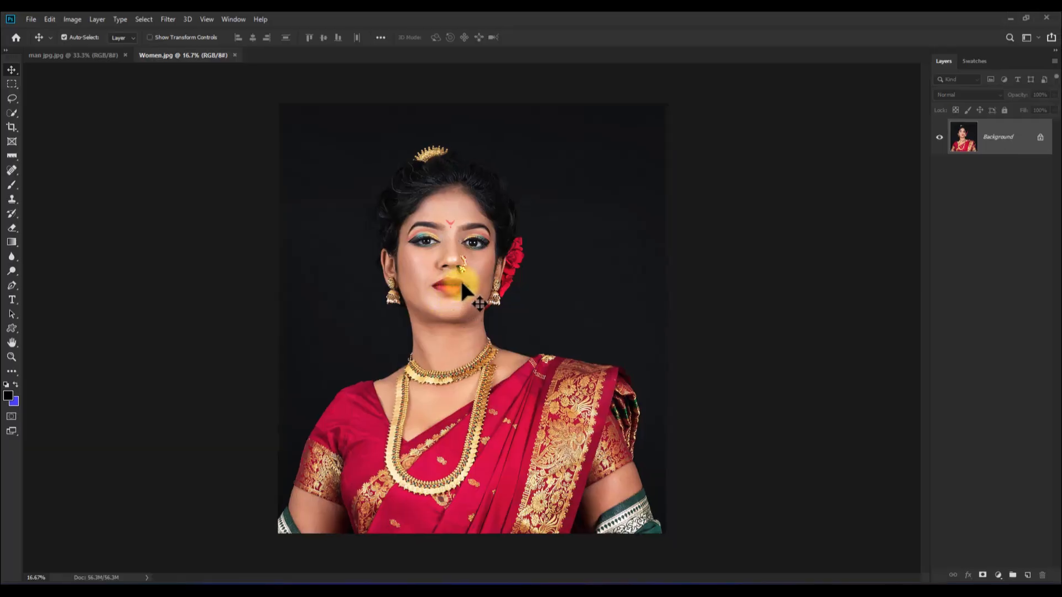
- In the man's photo, select his hair, face and shirt with the Quick Selection tool in add mode
click(60, 56)
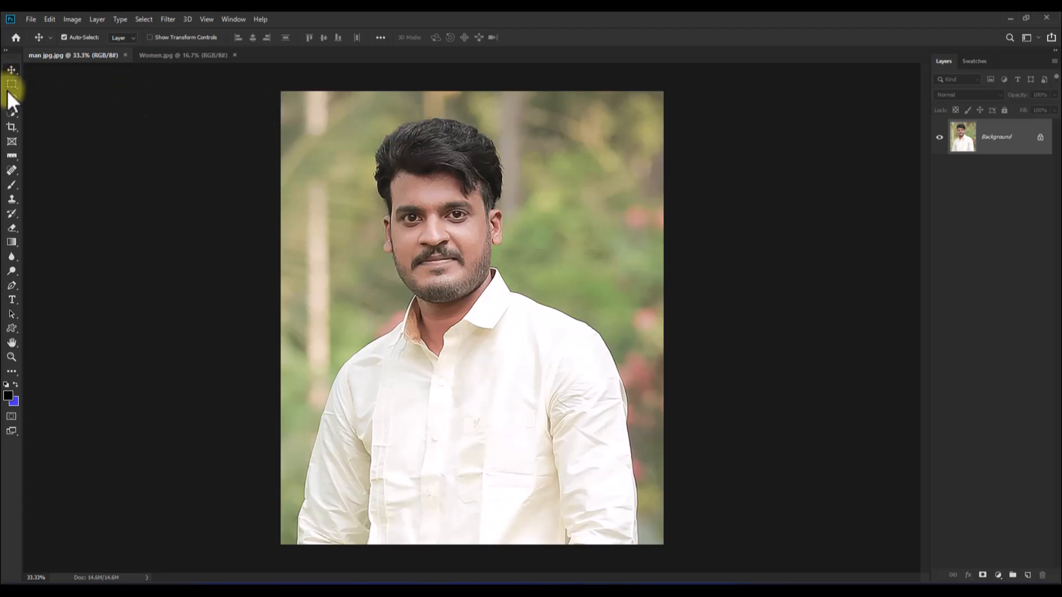
click(10, 109)
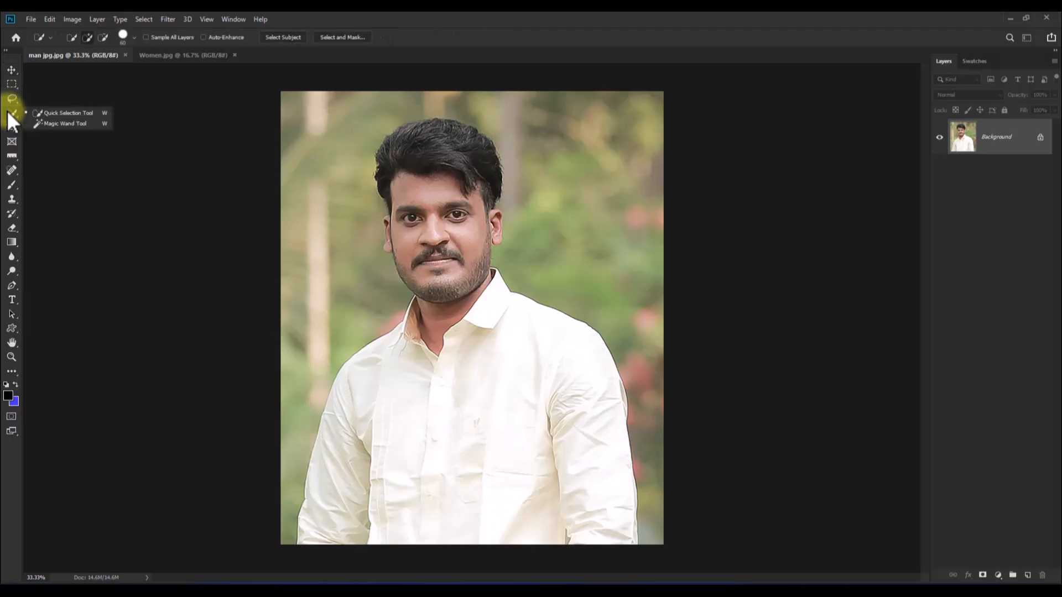
click(62, 114)
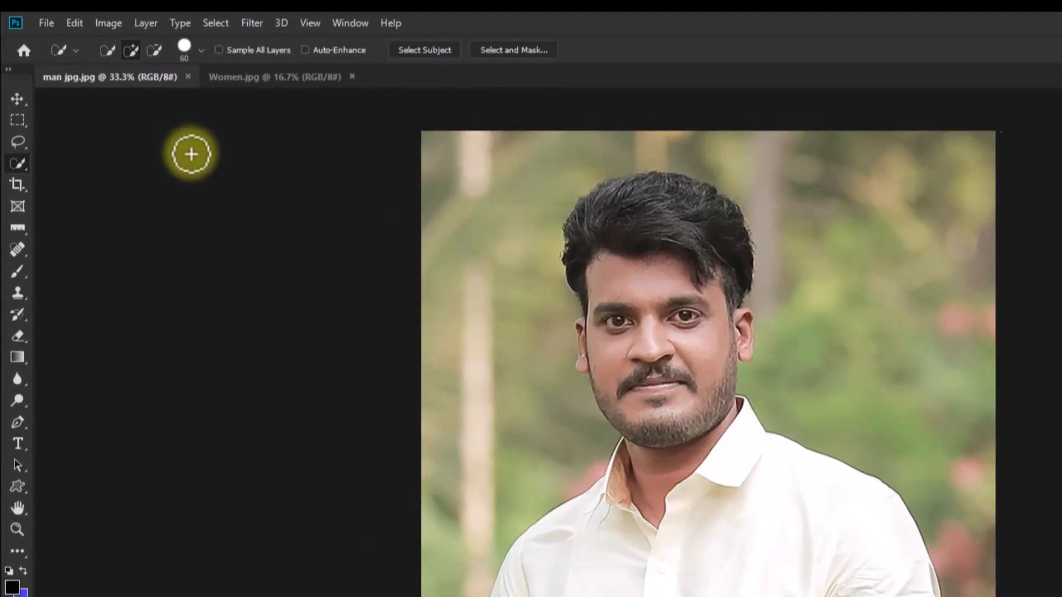
click(134, 52)
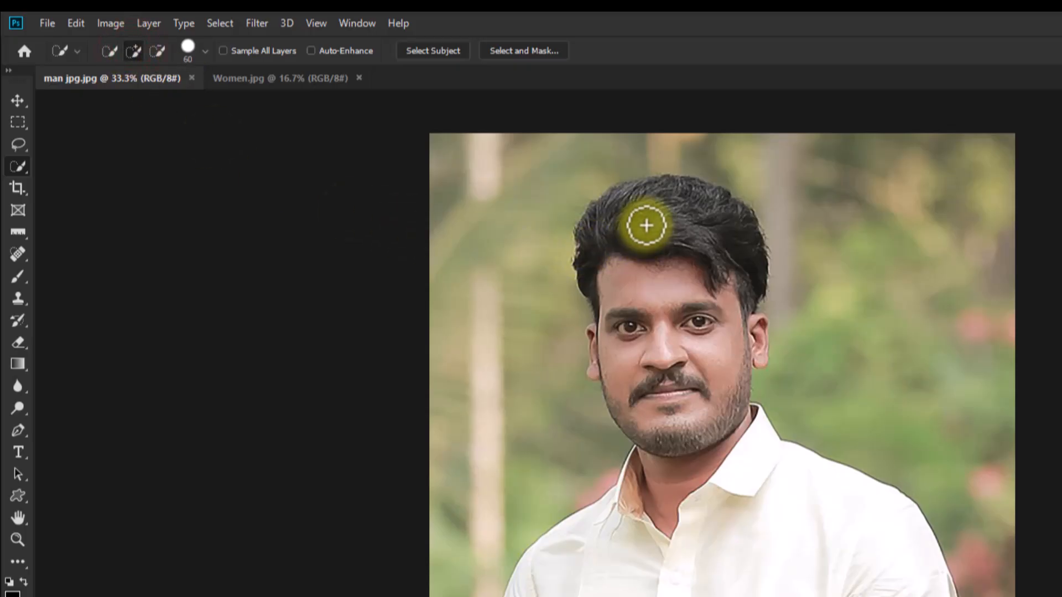
mouse_move(621, 202)
mouse_down()
mouse_move(631, 247)
mouse_move(715, 233)
mouse_move(669, 548)
mouse_move(540, 596)
mouse_up()
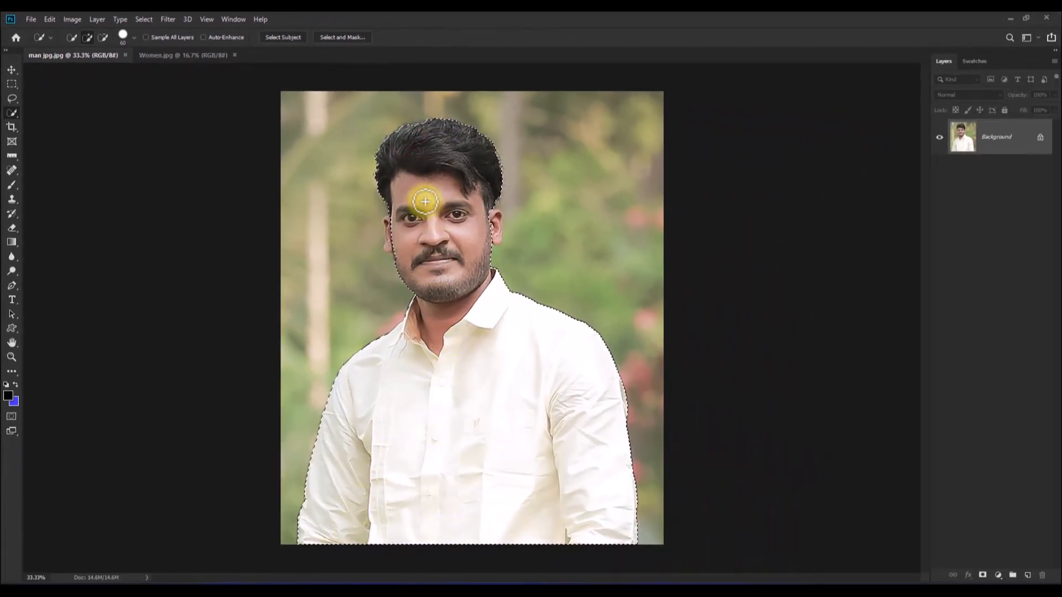
- Add both of the man's ears to the selection, using a smaller brush of 20, and check the hair edge
scroll(412, 199, up, 2)
scroll(410, 197, up, 2)
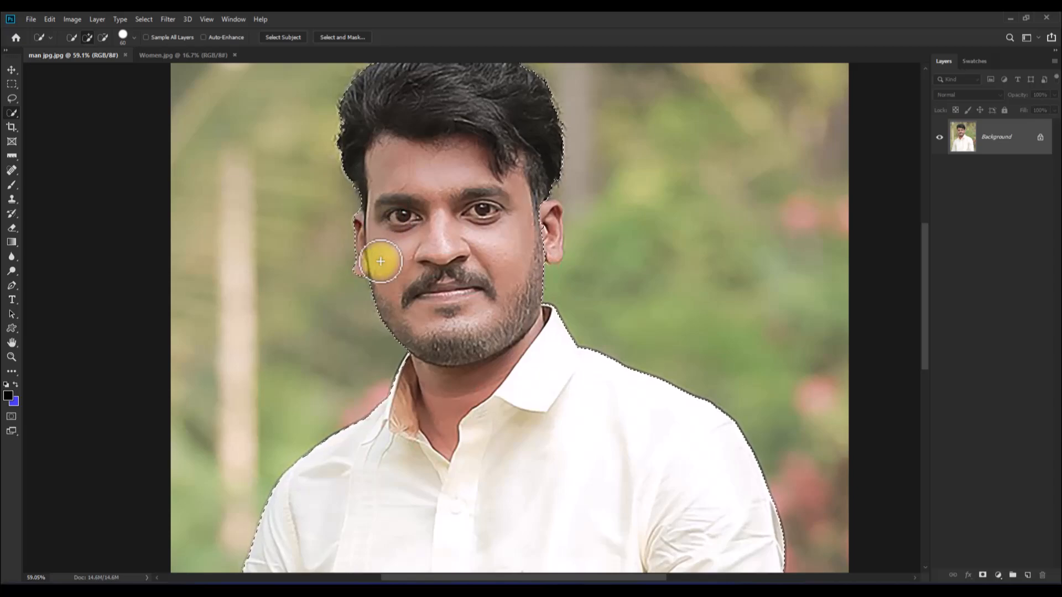
drag(556, 201, 552, 251)
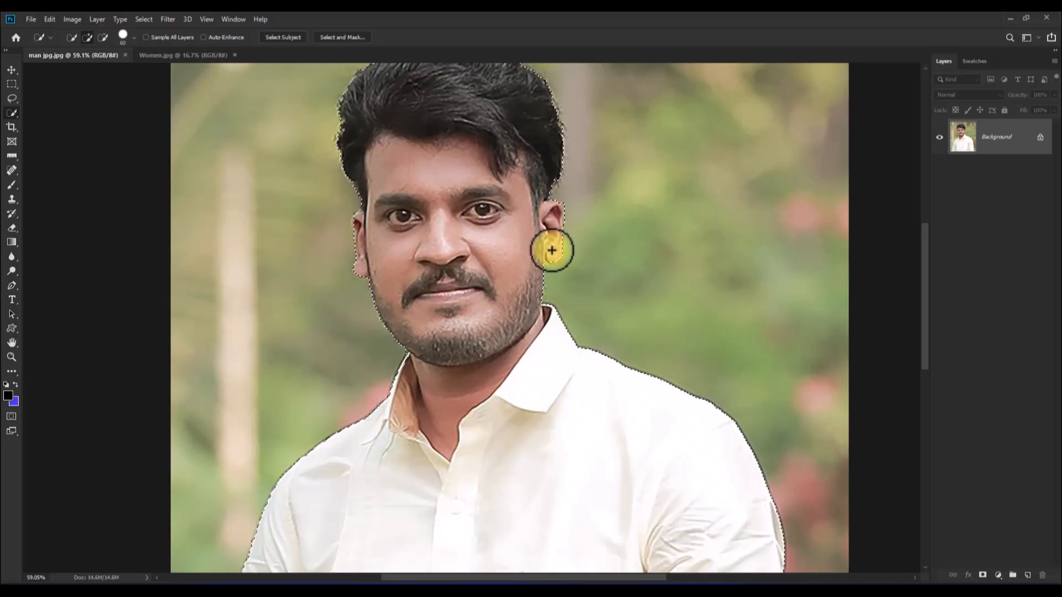
scroll(553, 185, up, 3)
key(bracketleft)
key(bracketleft)
key(bracketleft)
key(bracketleft)
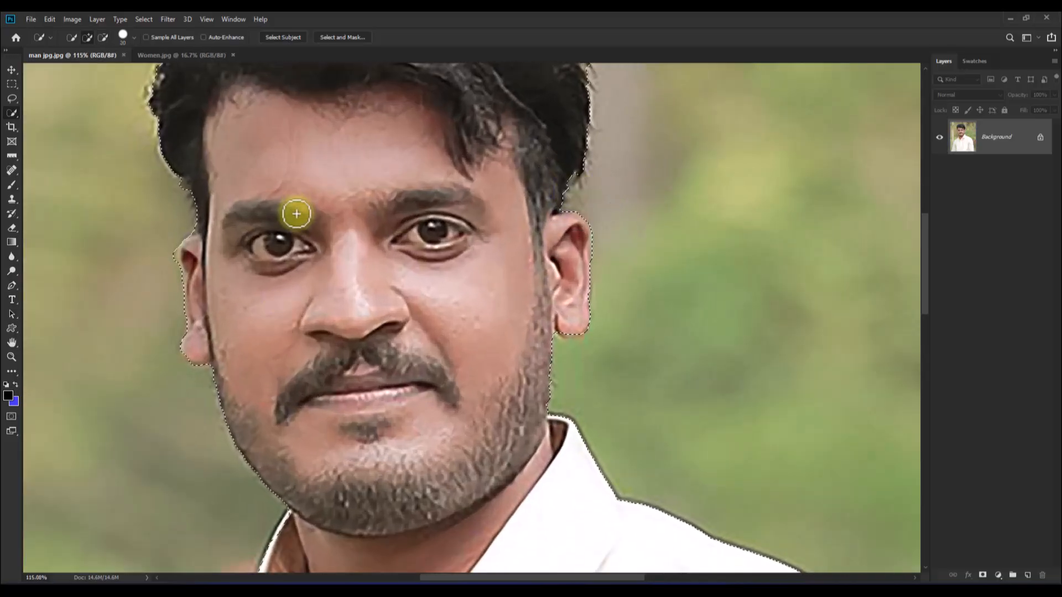
scroll(287, 166, up, 6)
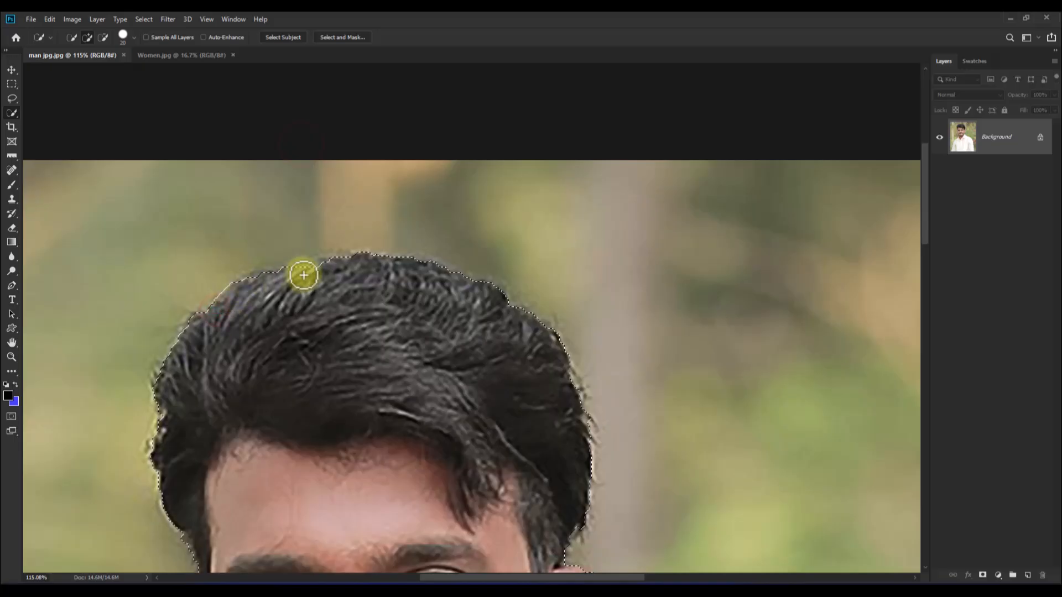
scroll(403, 403, down, 6)
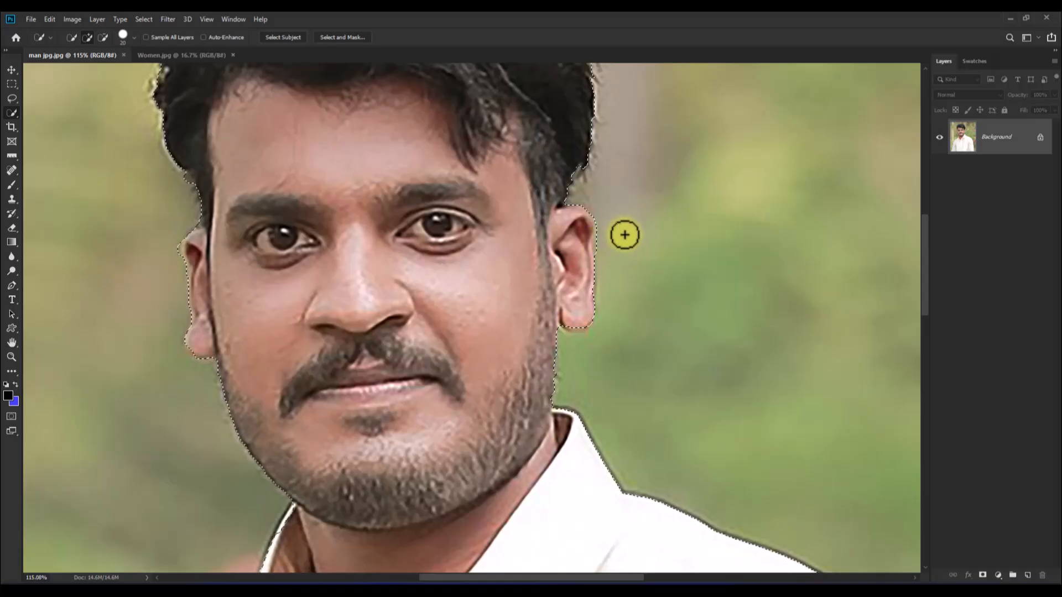
- Switch Quick Selection to subtract mode and mask out the background around the selected man
click(104, 37)
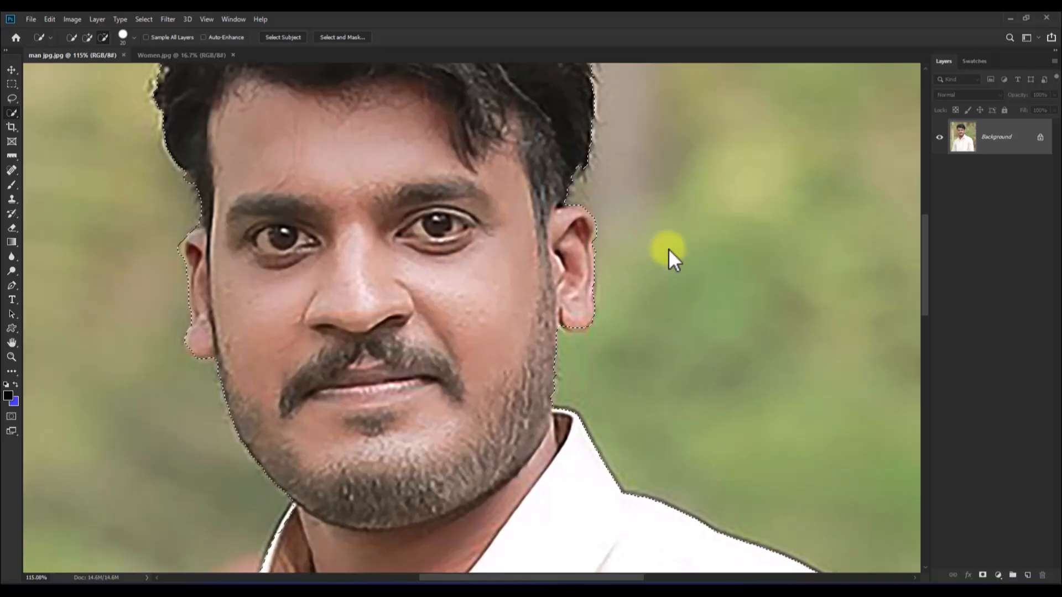
scroll(527, 264, down, 3)
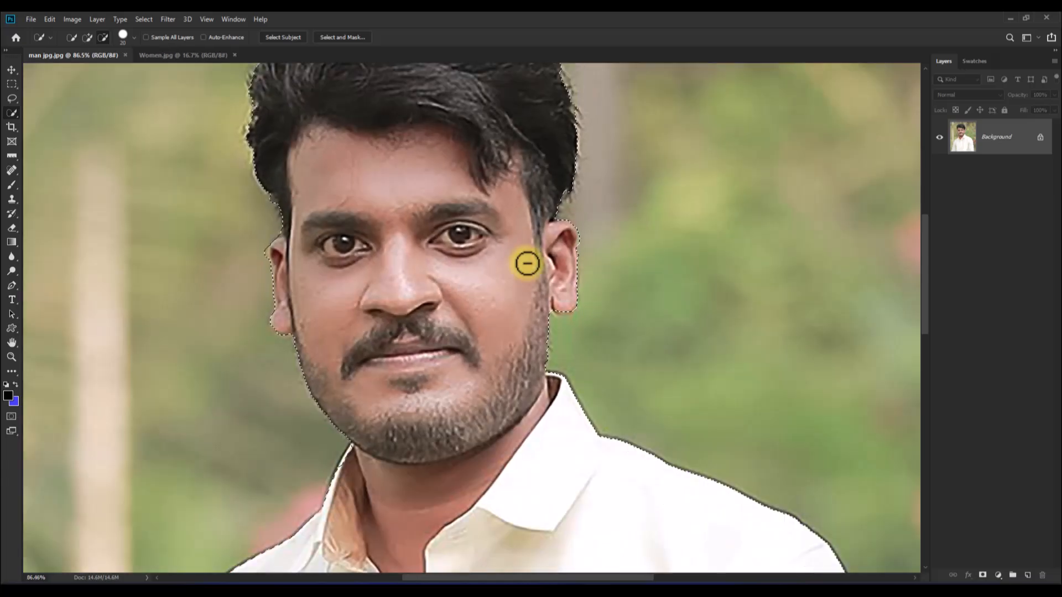
scroll(527, 263, down, 5)
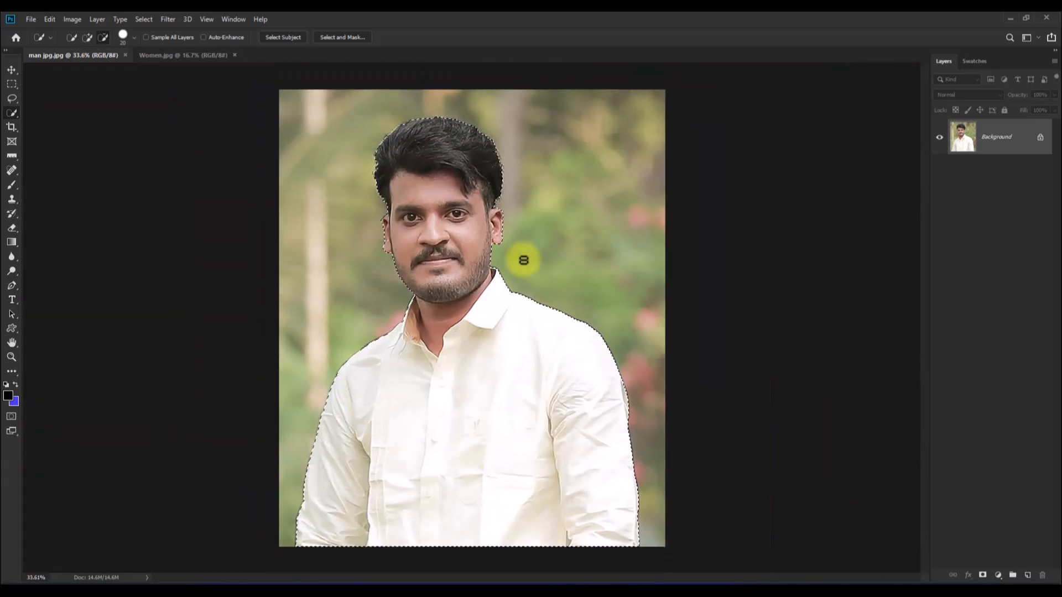
scroll(510, 257, down, 1)
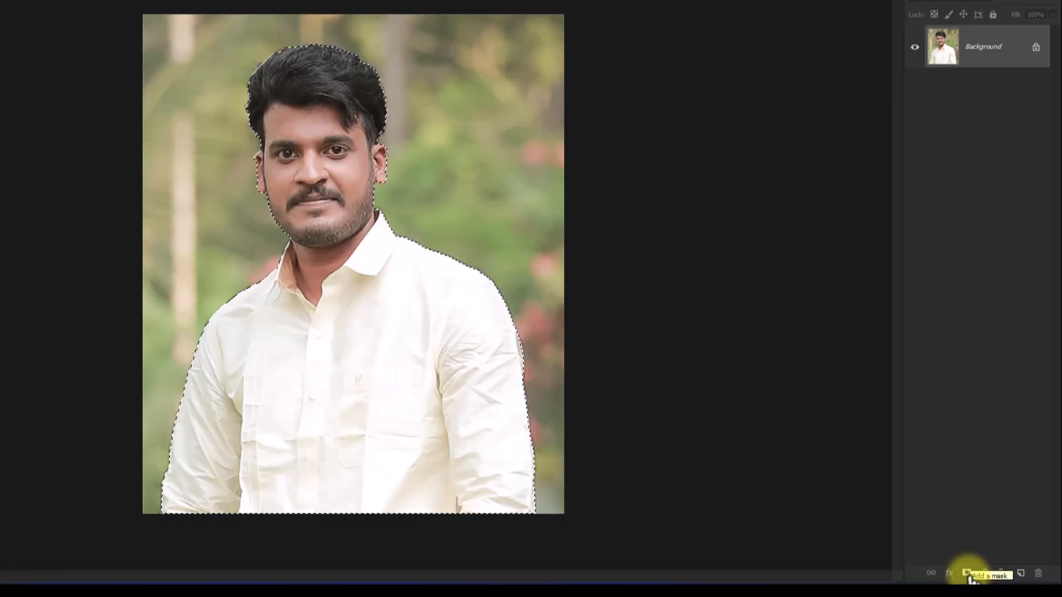
click(966, 574)
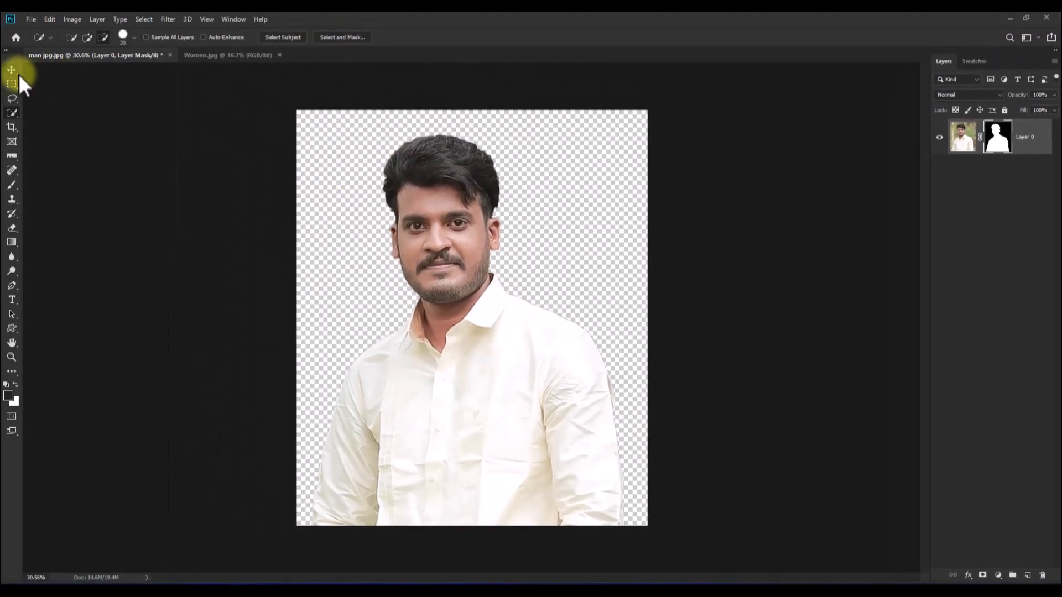
click(11, 70)
- In the Women photo, select the woman's face, neck and sari with the Quick Selection tool in add mode
click(212, 55)
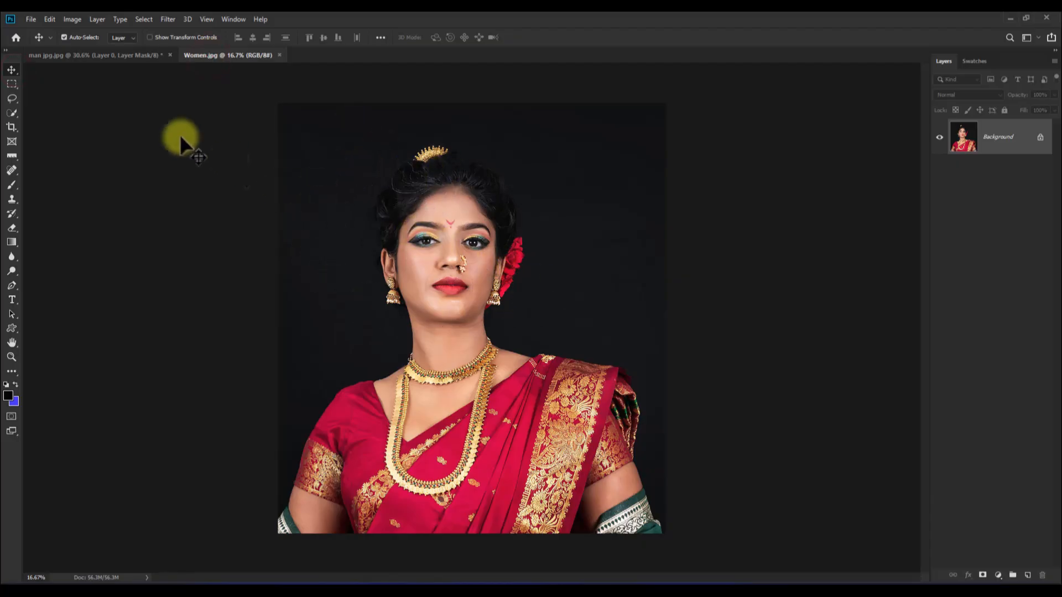
click(15, 99)
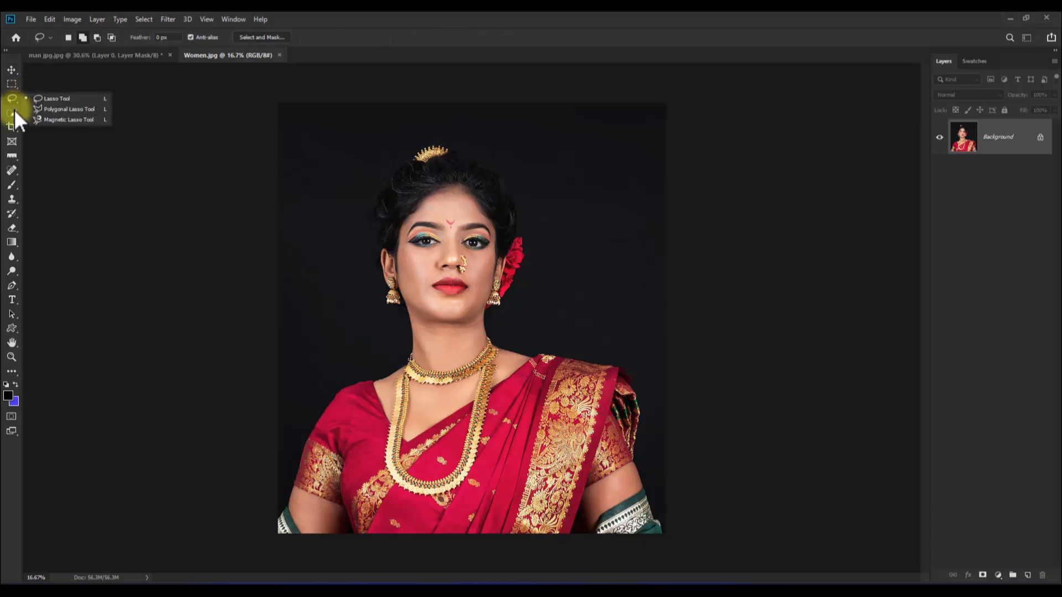
click(15, 109)
click(65, 113)
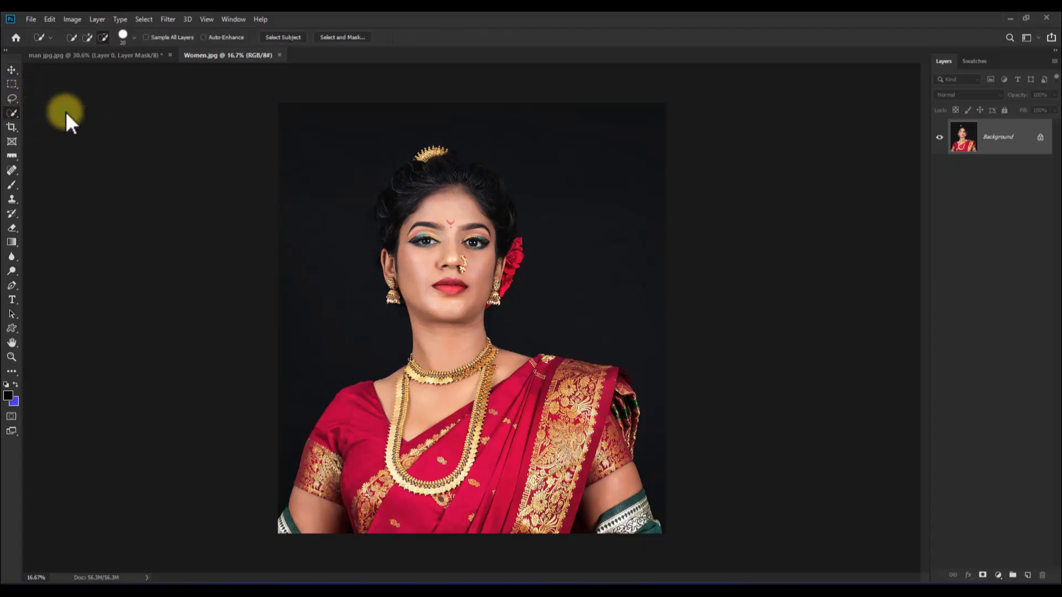
key(shift)
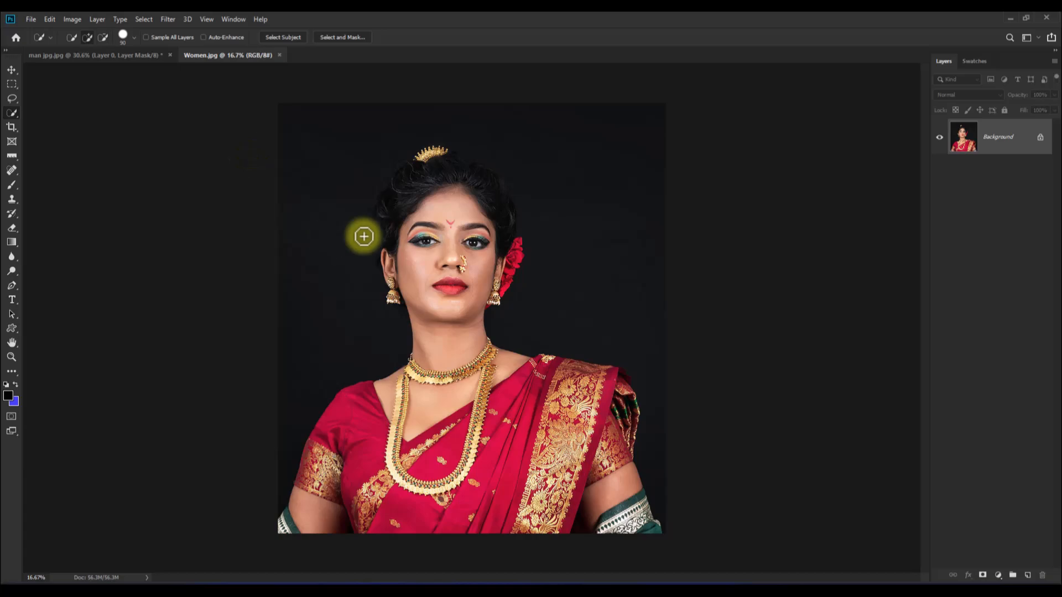
click(449, 170)
mouse_move(449, 170)
mouse_down()
mouse_move(445, 357)
mouse_move(424, 442)
mouse_move(339, 439)
mouse_move(328, 501)
mouse_move(580, 472)
mouse_move(569, 398)
mouse_move(610, 386)
mouse_move(608, 488)
mouse_move(642, 522)
mouse_move(440, 499)
mouse_move(289, 521)
mouse_up()
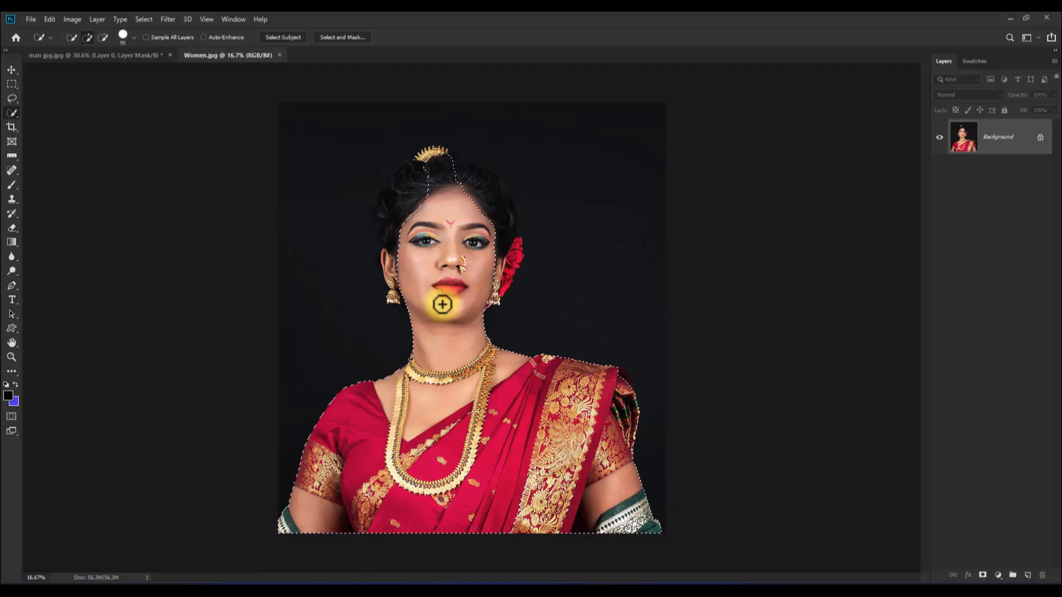
- Refine the woman's selection to include her hair, ears and red flower while excluding the dark background
scroll(441, 203, up, 5)
drag(398, 242, 415, 170)
mouse_move(515, 226)
mouse_down()
mouse_move(538, 280)
mouse_move(542, 257)
mouse_up()
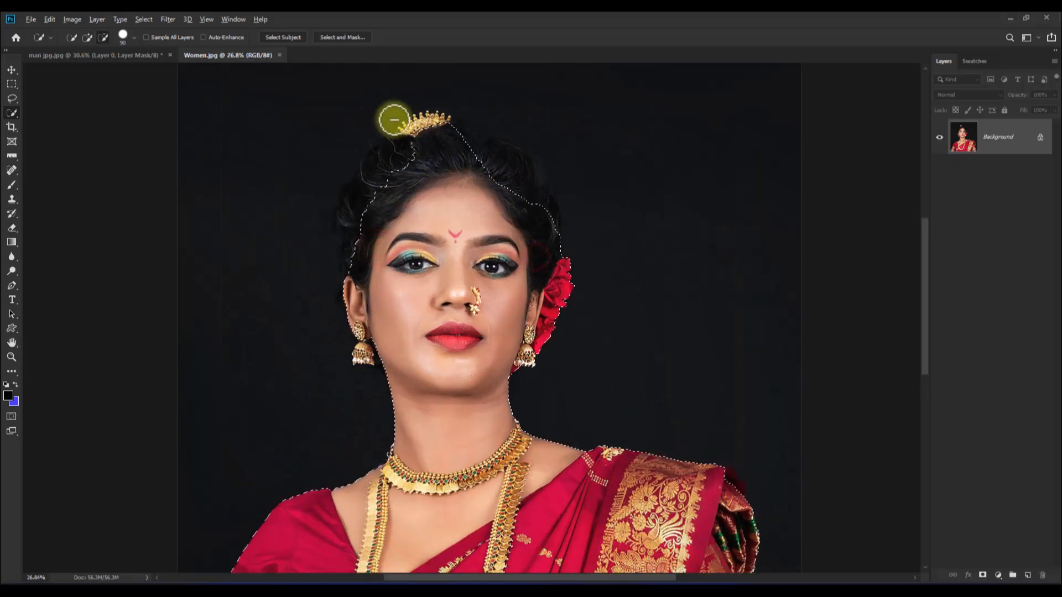
scroll(424, 141, down, 6)
click(88, 38)
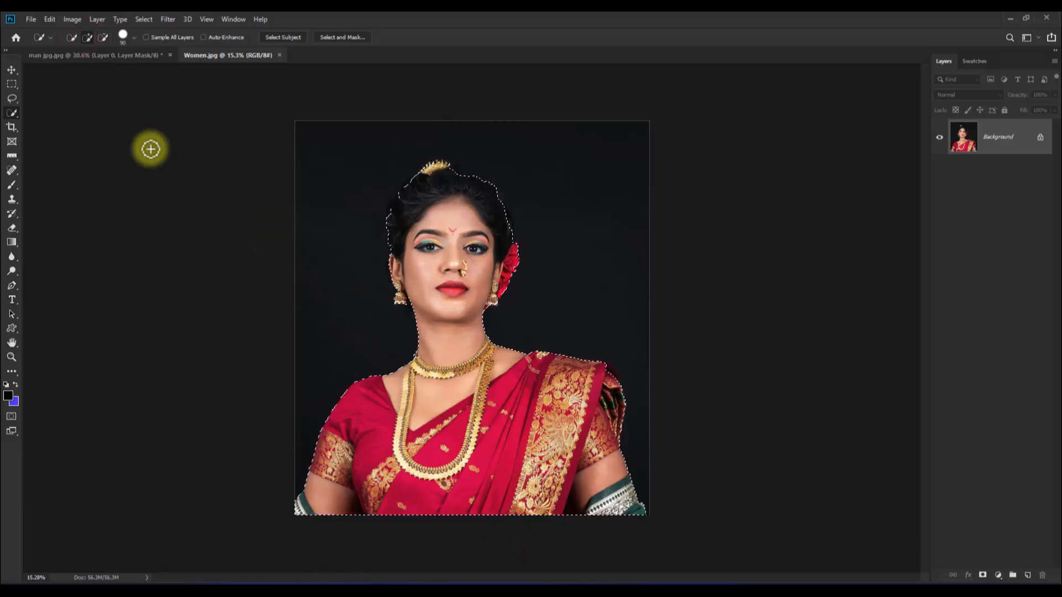
- Add a layer mask from the selection to remove the dark background behind the woman
click(11, 70)
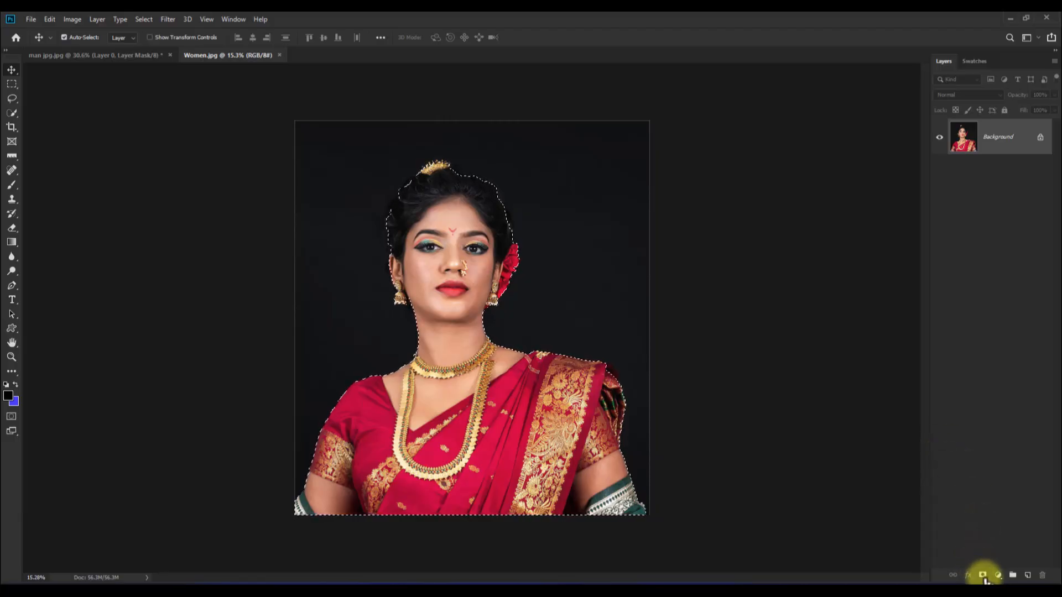
click(983, 576)
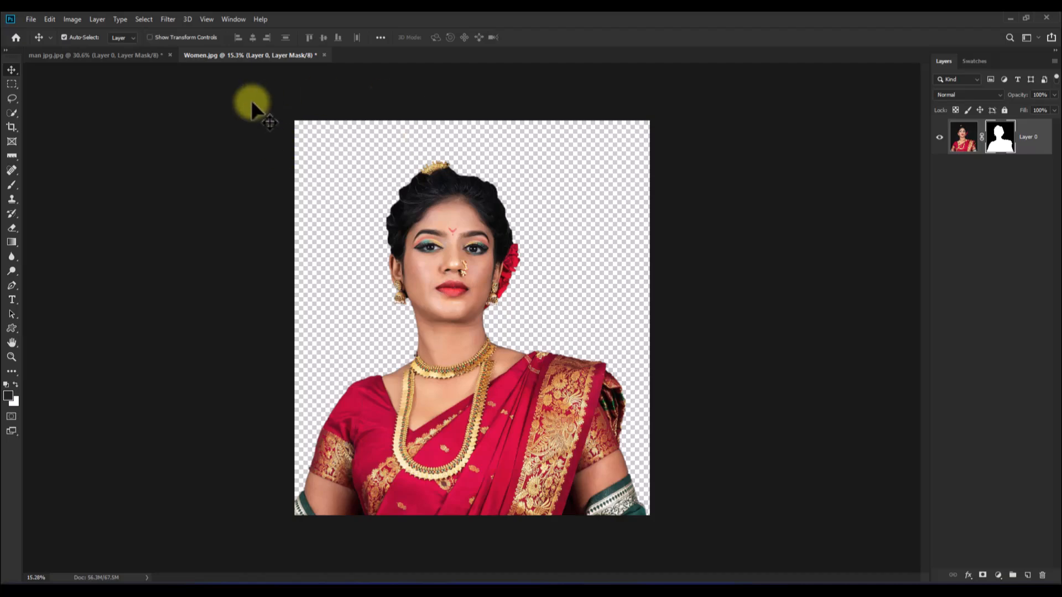
- Create a new document 2 inches wide and 1.5 inches high in RGB Color with a white background
click(31, 19)
click(38, 30)
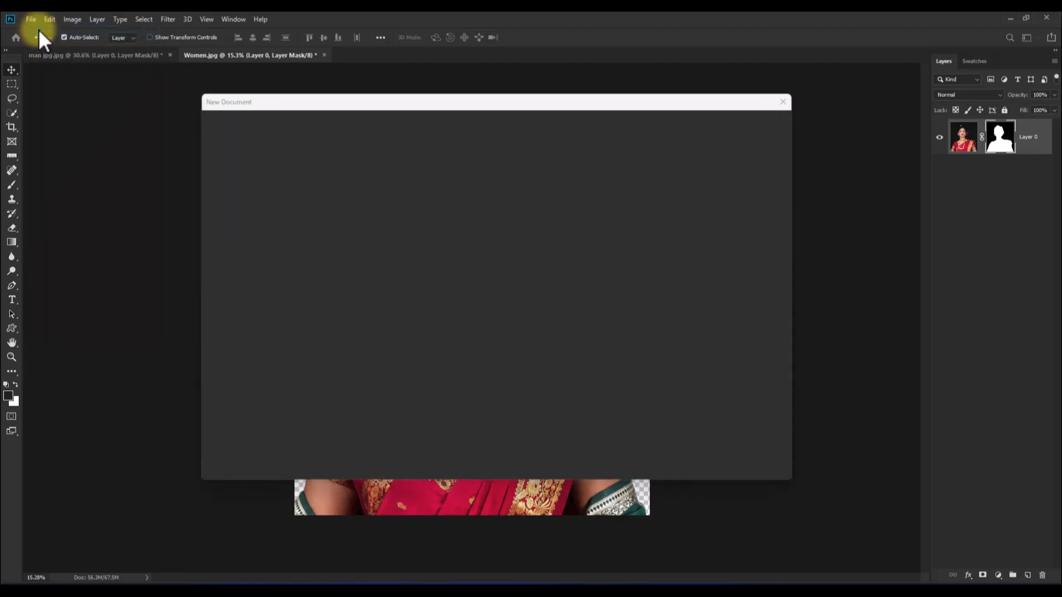
key(Tab)
text(1.5)
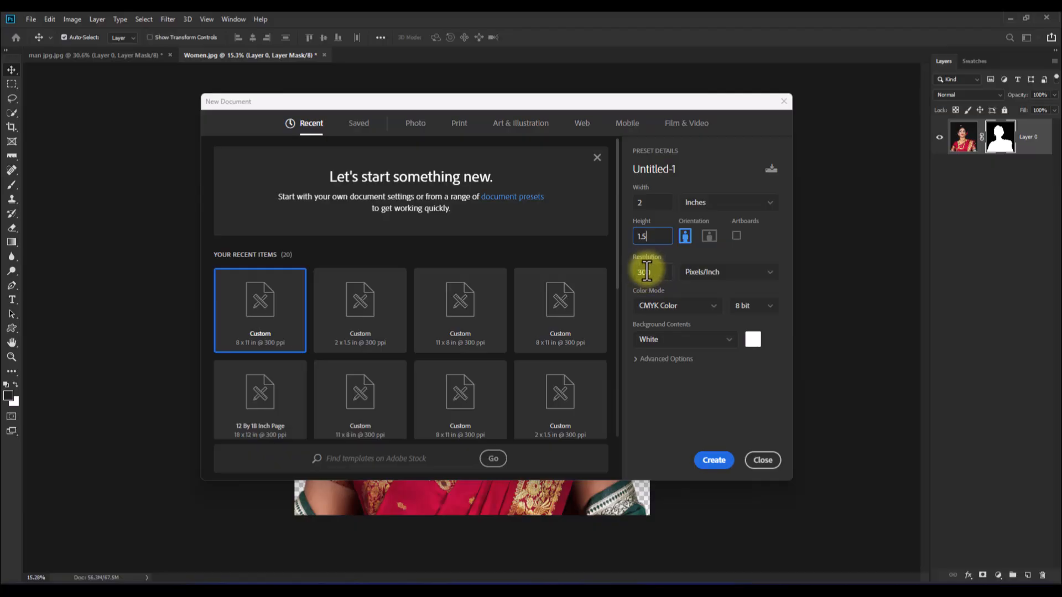
click(703, 309)
click(659, 362)
click(712, 460)
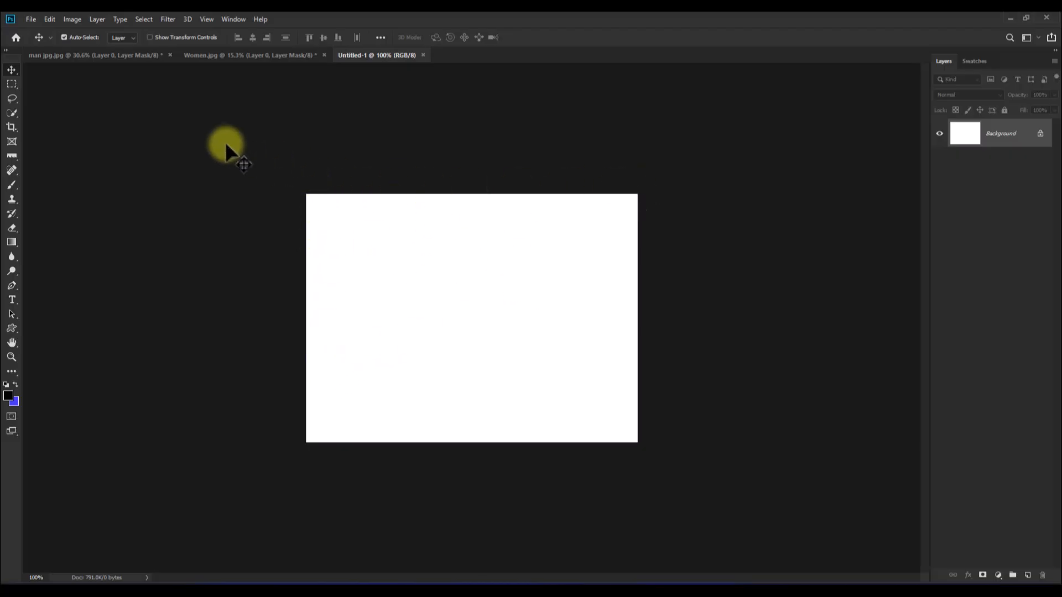
- Bring the masked man from his photo into the new blank document with the Move tool
click(72, 58)
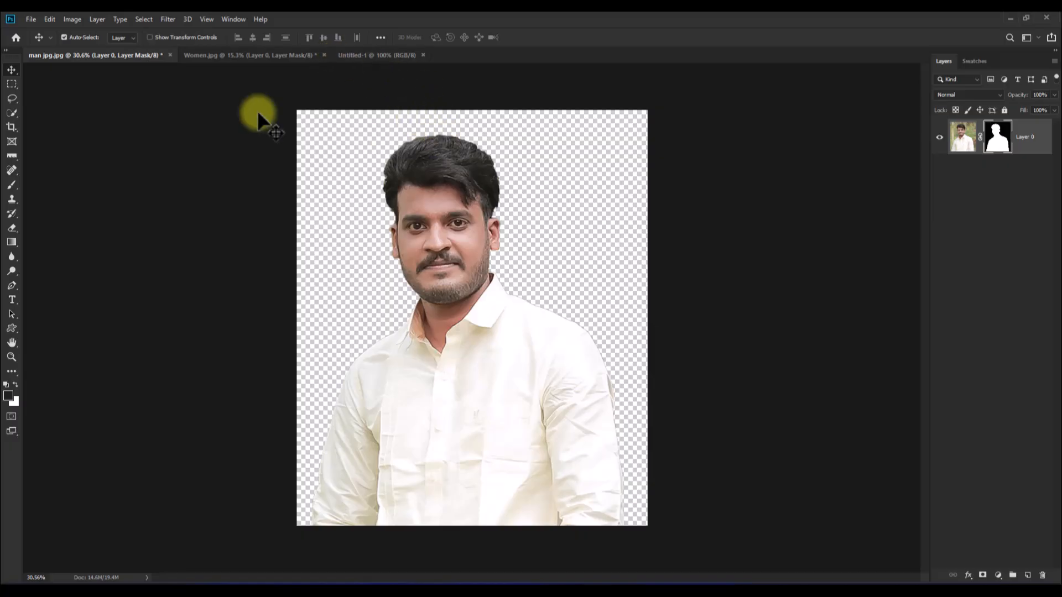
click(12, 70)
drag(441, 177, 417, 328)
key(ctrl+minus)
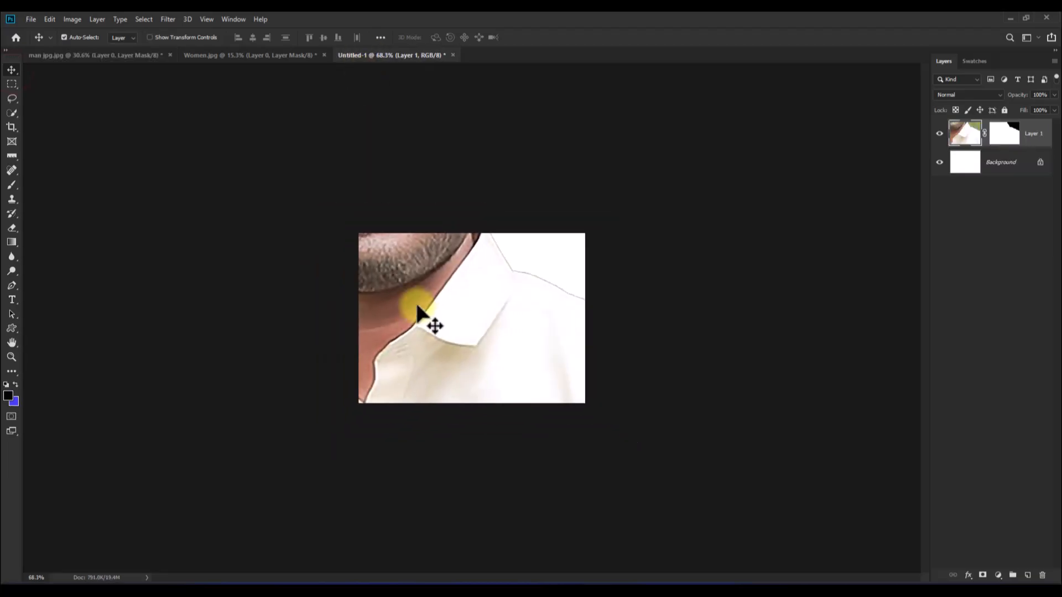
- Scale the man's layer down until his head and upper body fit within the left half of the canvas
key(ctrl+minus)
key(ctrl+minus)
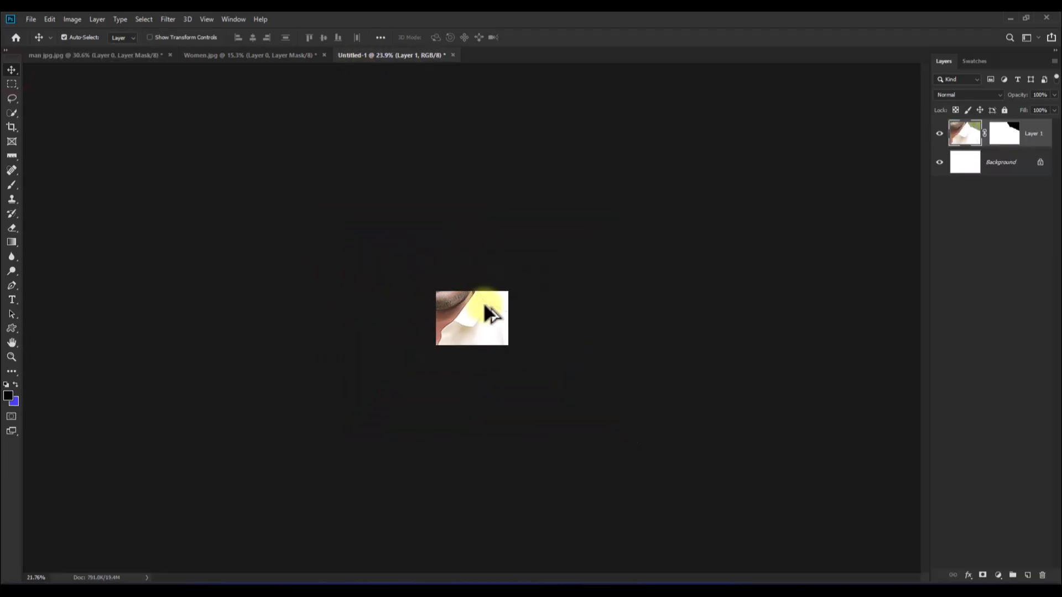
key(ctrl+minus)
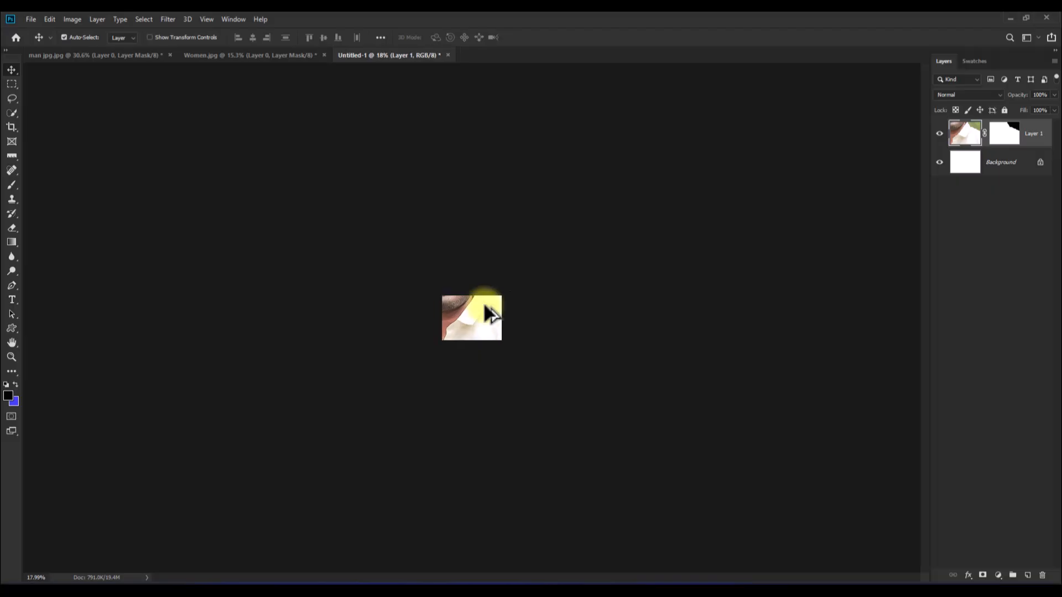
key(ctrl+t)
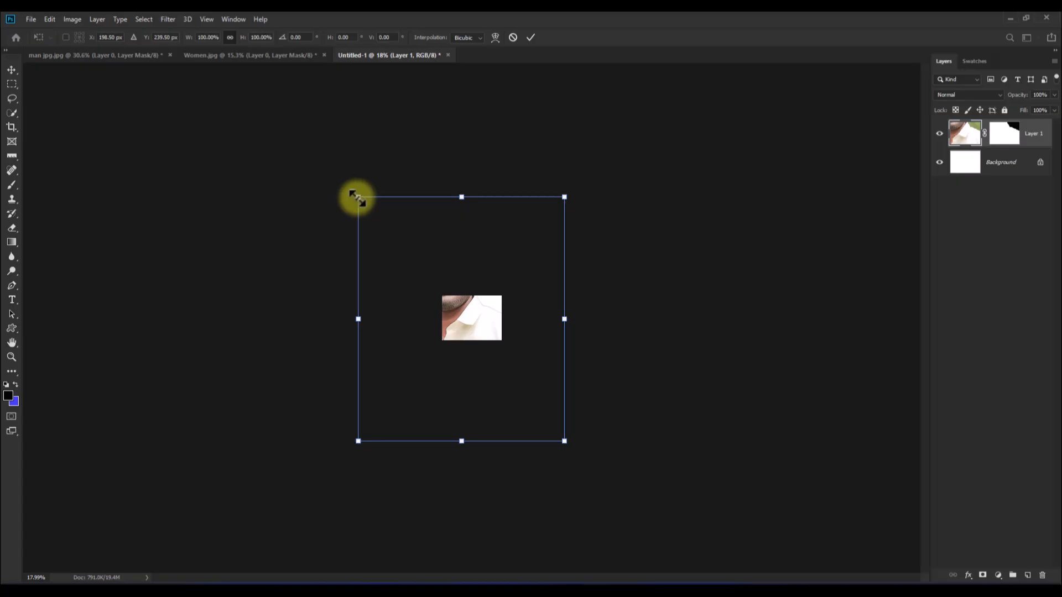
drag(357, 198, 442, 297)
drag(564, 440, 480, 318)
click(532, 38)
- Widen the man's layer slightly on the left half of the canvas and flip it horizontally
scroll(478, 313, up, 15)
key(ctrl+t)
drag(555, 365, 555, 365)
drag(402, 365, 394, 365)
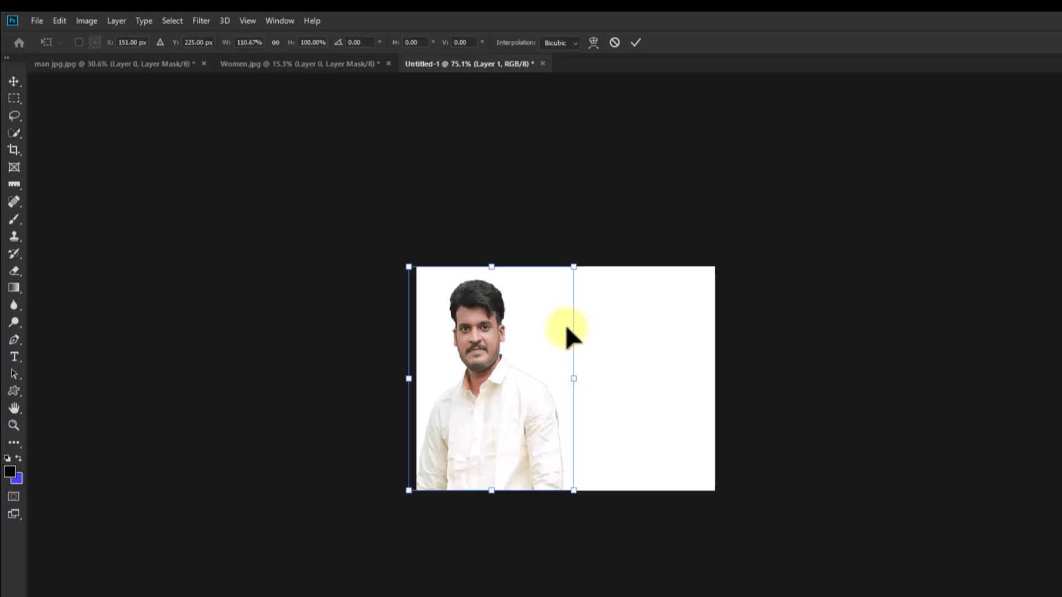
right_click(490, 381)
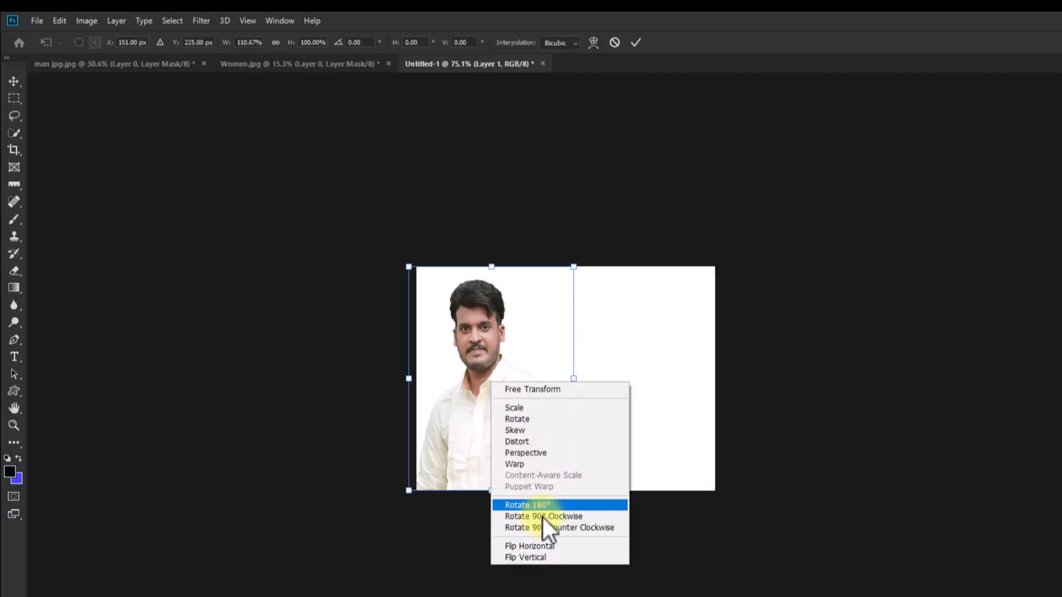
click(551, 547)
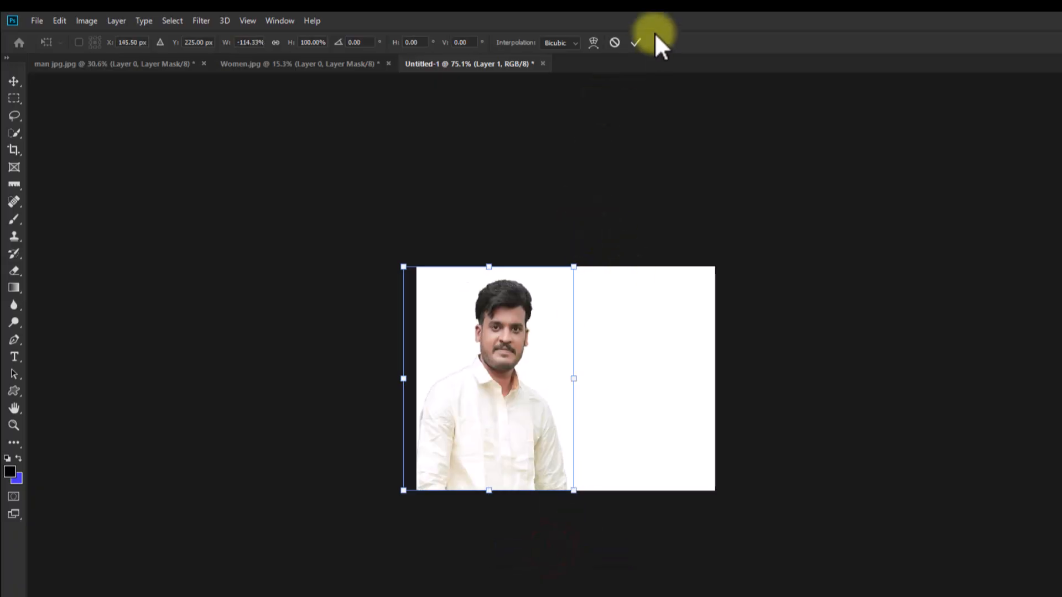
click(635, 43)
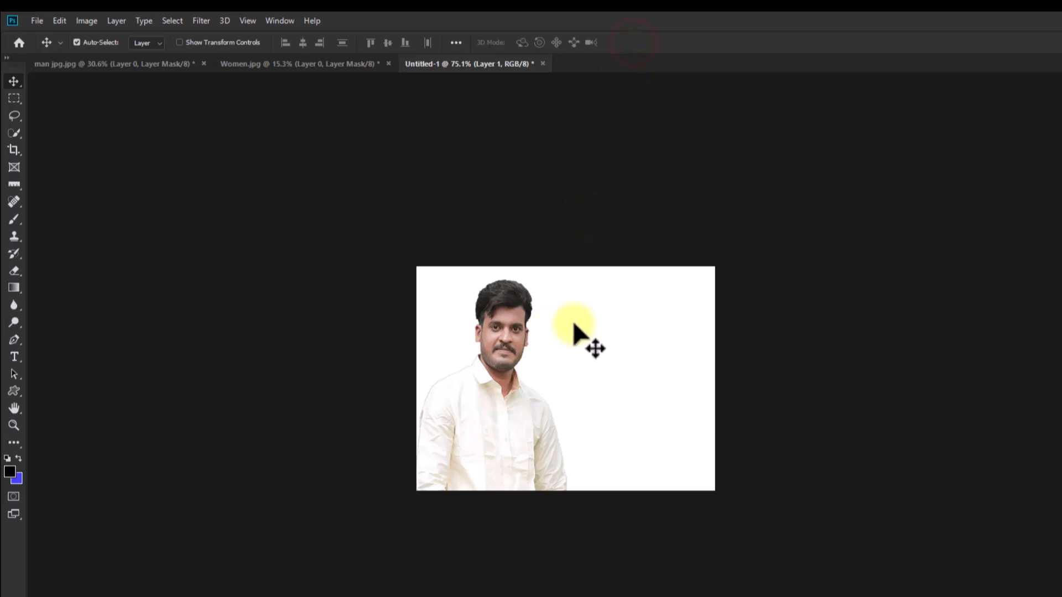
- Bring the masked woman into the joint photo document and scale her down to fit on the right beside the man
click(283, 64)
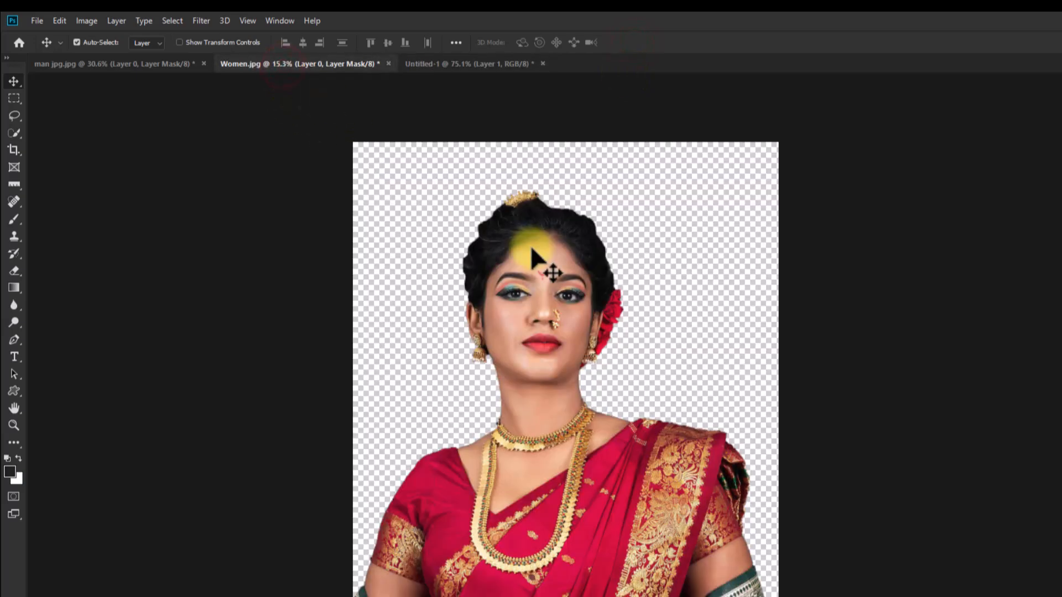
drag(528, 256, 637, 404)
scroll(637, 403, down, 8)
key(ctrl+t)
drag(349, 131, 560, 356)
drag(582, 413, 583, 403)
drag(599, 380, 605, 381)
click(635, 42)
- Move the woman's layer below the man's layer in the stacking order
scroll(562, 374, up, 5)
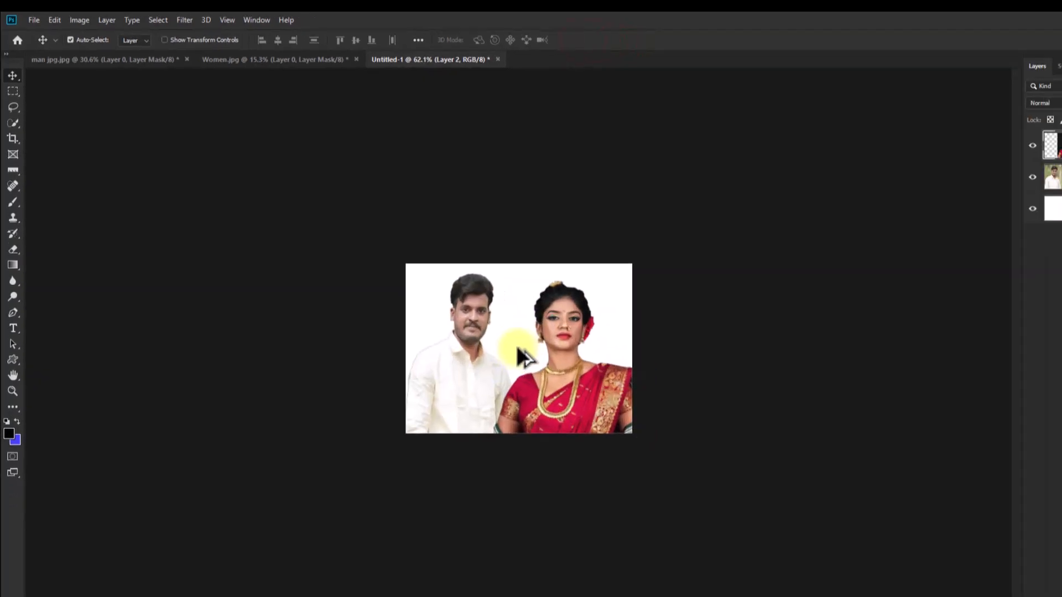
click(482, 363)
drag(1043, 138, 1040, 173)
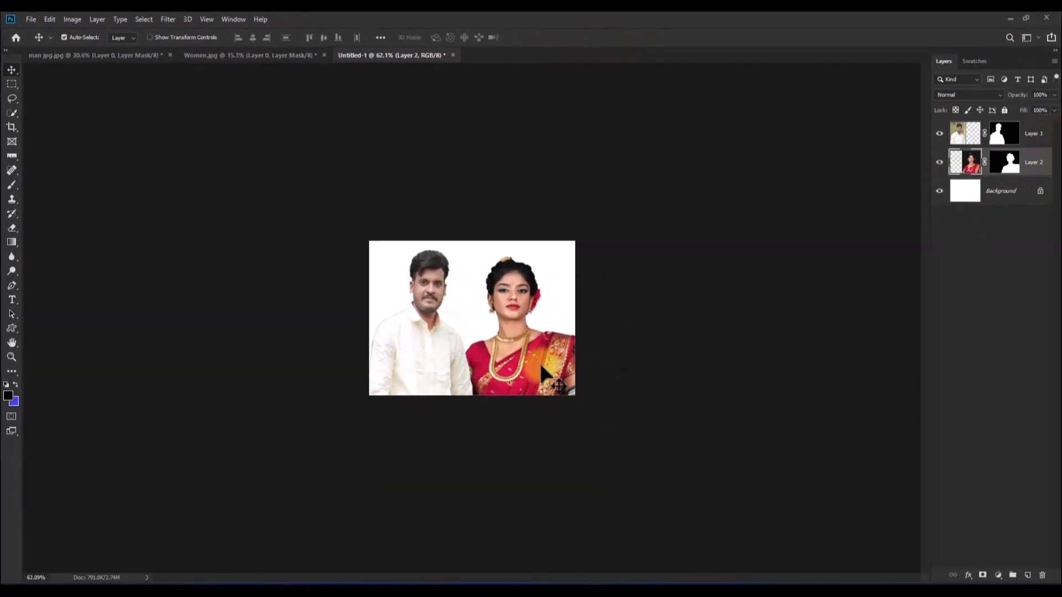
- Fine-tune the size and placement of both people with Free Transform so they stand close together
key(ctrl+t)
mouse_move(466, 318)
mouse_down()
mouse_move(448, 320)
mouse_move(485, 316)
mouse_up()
click(530, 37)
click(1033, 136)
key(ctrl+t)
click(530, 37)
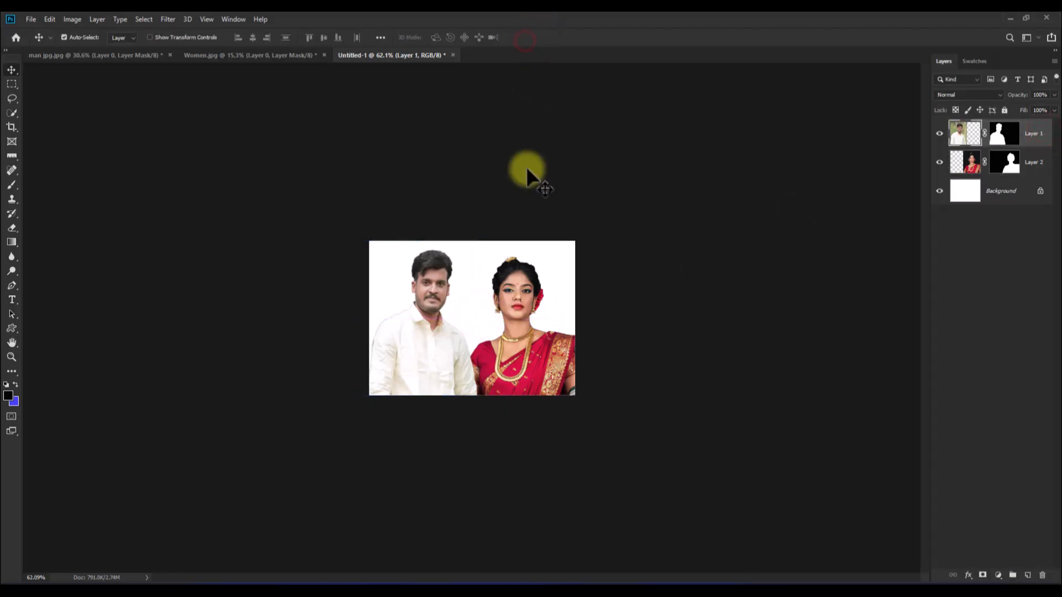
- Set the background color to a more saturated blue and fill the Background layer with it
scroll(526, 167, up, 4)
scroll(543, 245, up, 1)
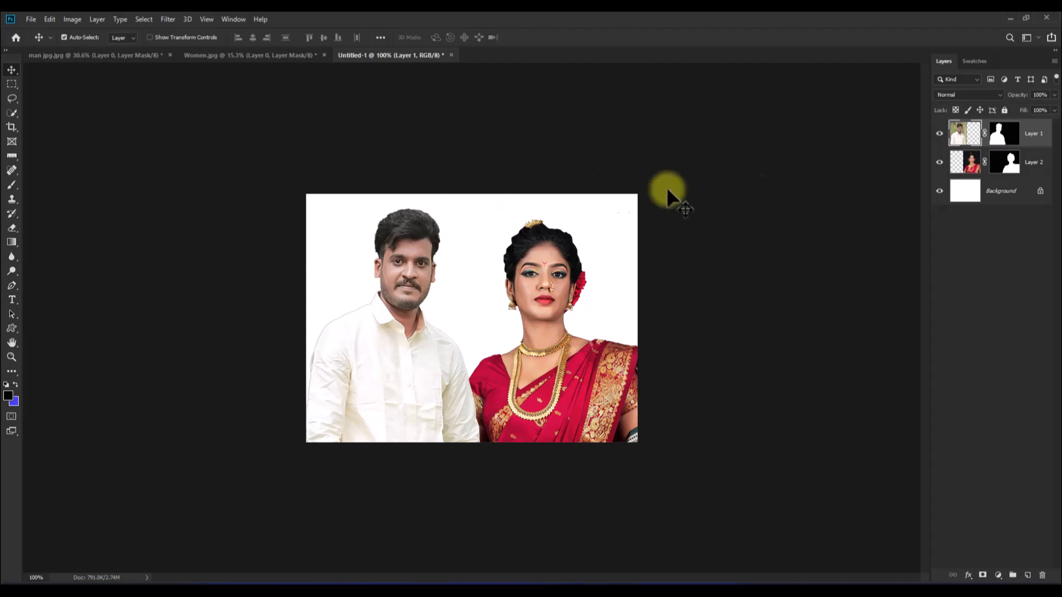
click(1016, 192)
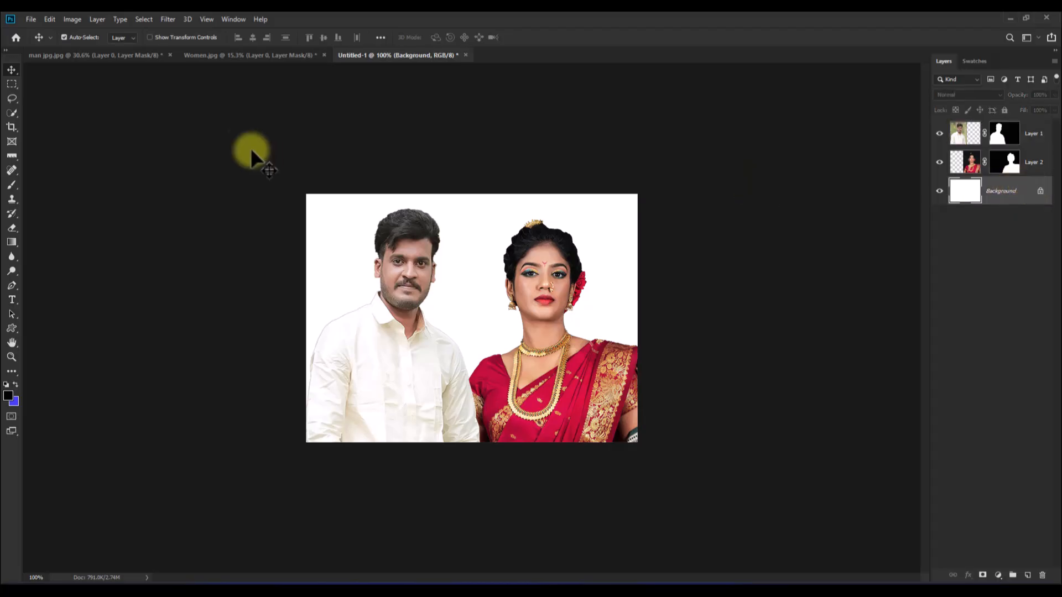
click(13, 403)
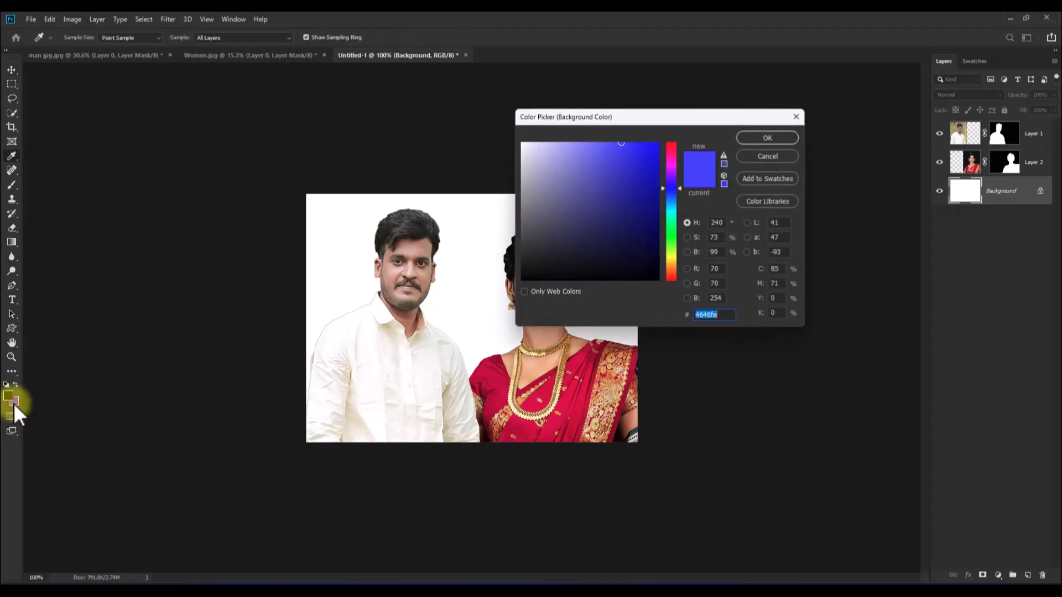
drag(626, 118, 726, 117)
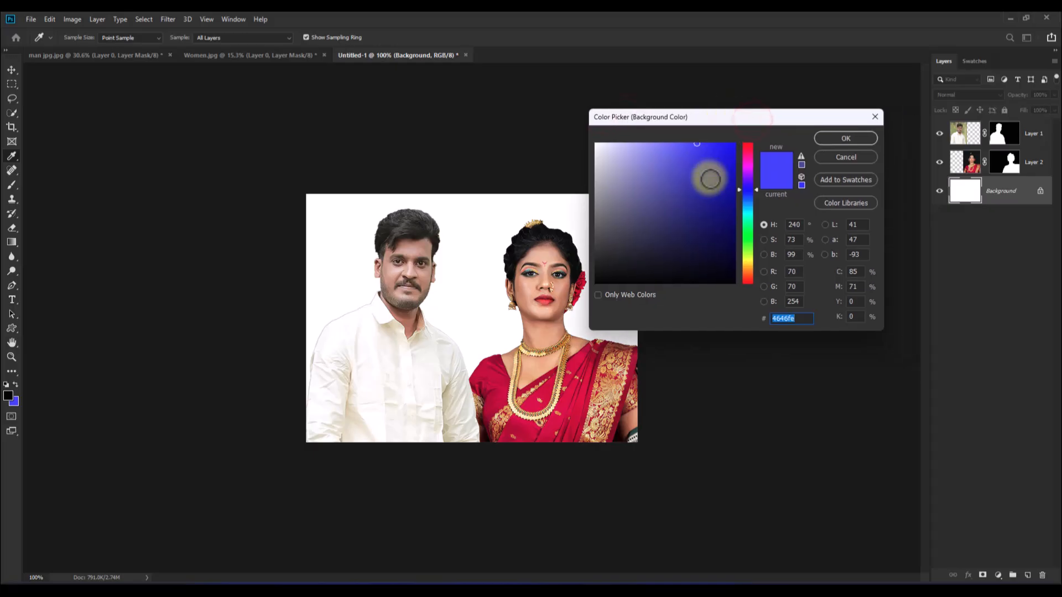
drag(708, 178, 733, 143)
click(841, 137)
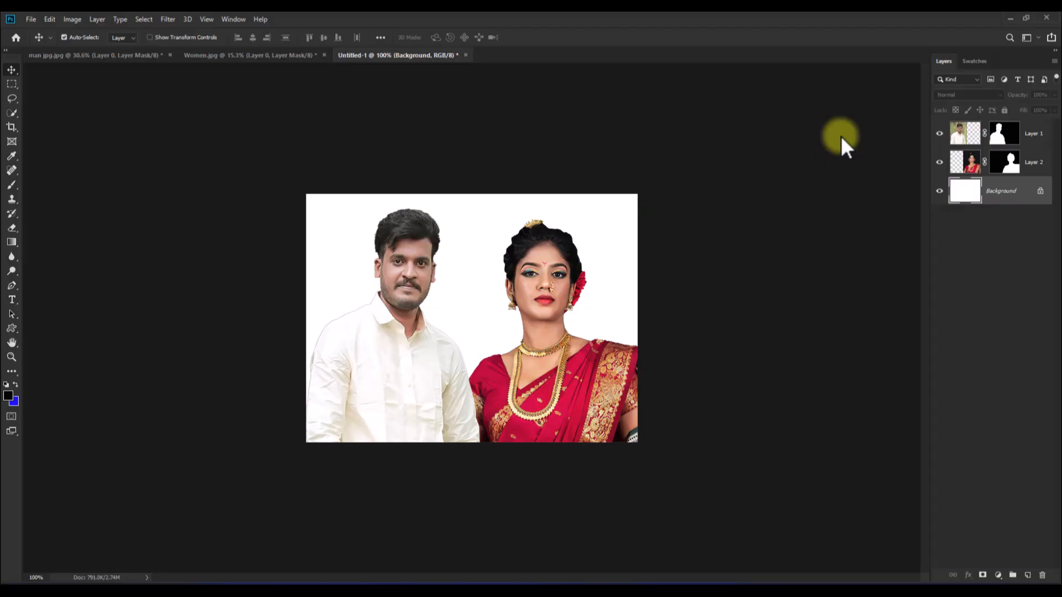
key(ctrl+BackSpace)
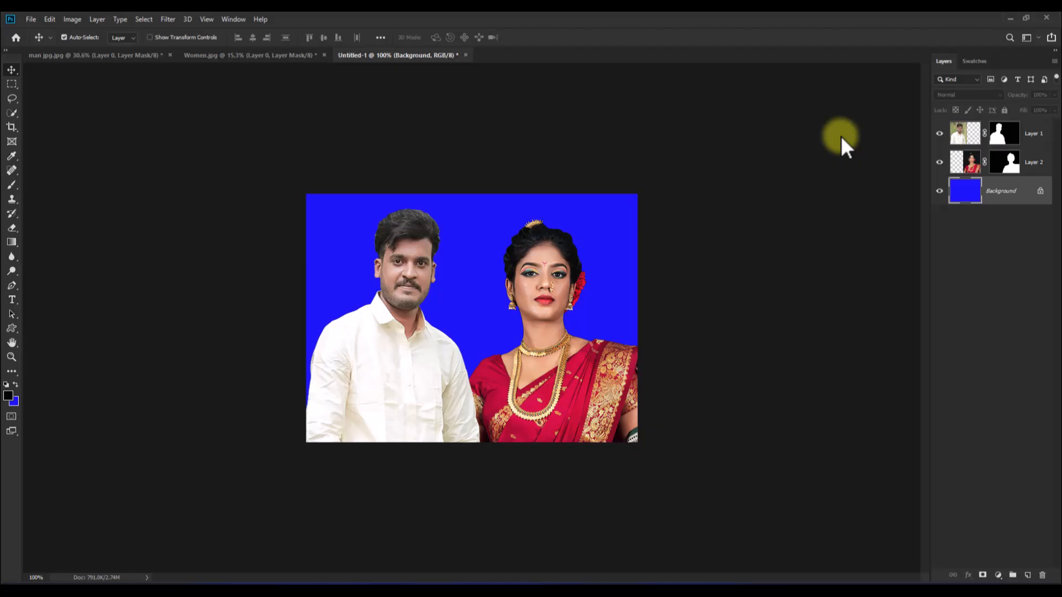
- Merge the man's layer, the woman's layer and the blue Background into a single layer
scroll(512, 230, up, 3)
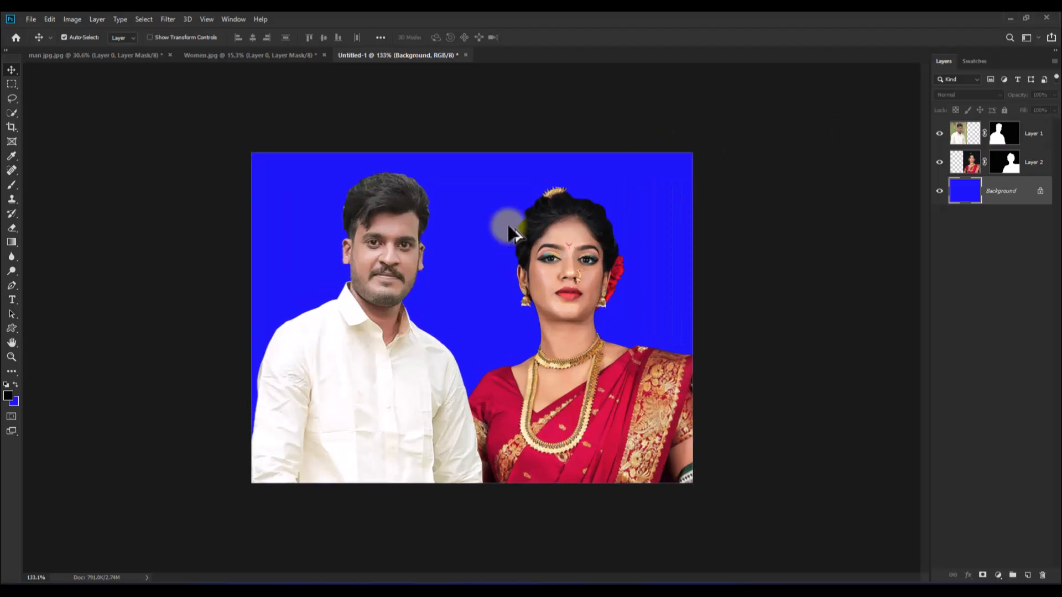
scroll(513, 230, down, 1)
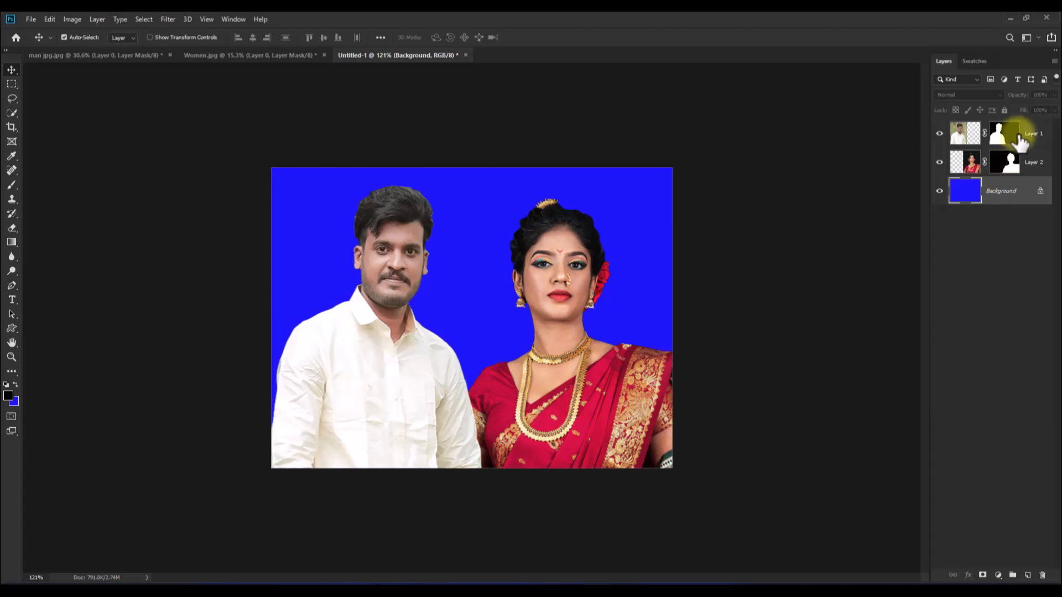
ctrl+click(1045, 138)
ctrl+click(1049, 164)
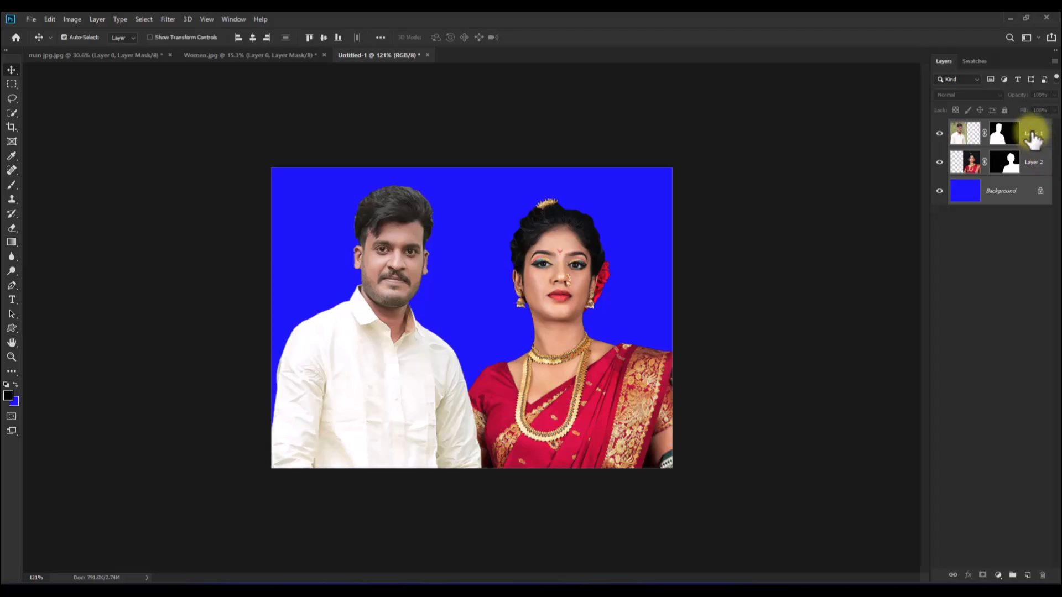
key(ctrl+e)
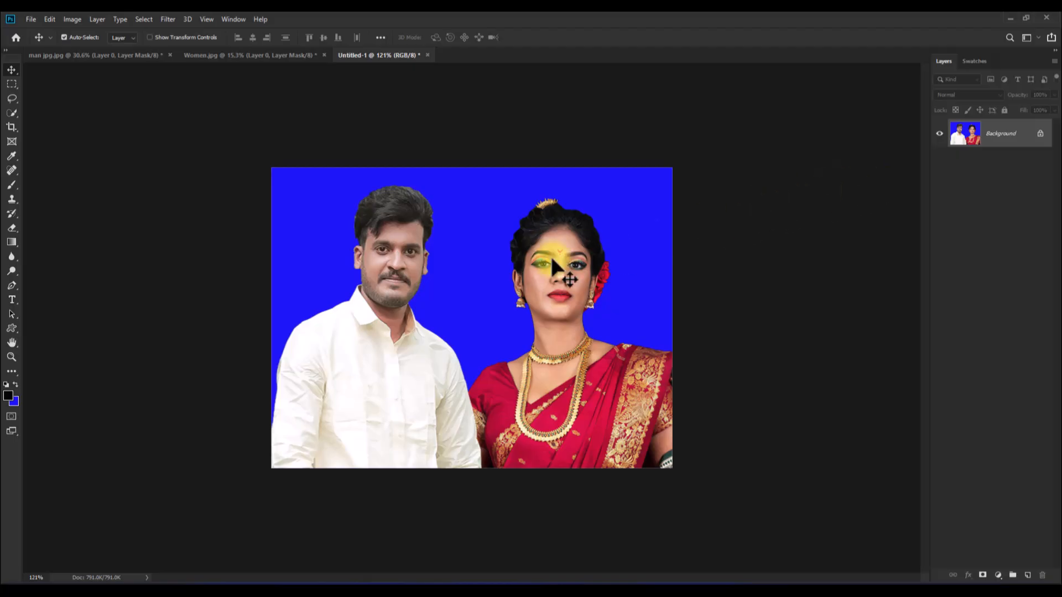
- Create a new document 8 inches wide and 11 inches high in CMYK Color
scroll(441, 246, up, 2)
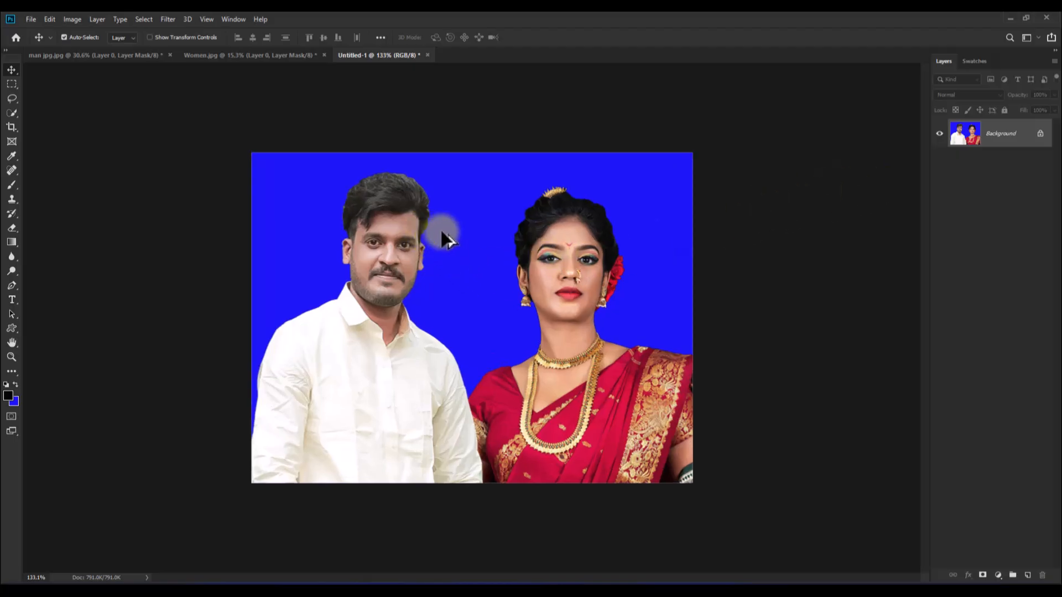
scroll(443, 233, down, 2)
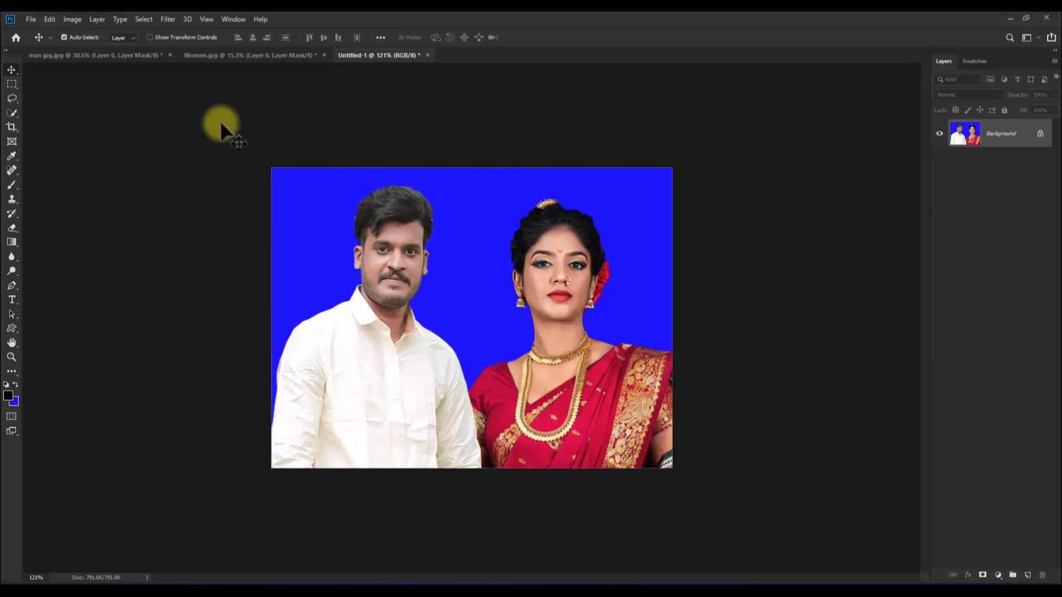
click(34, 18)
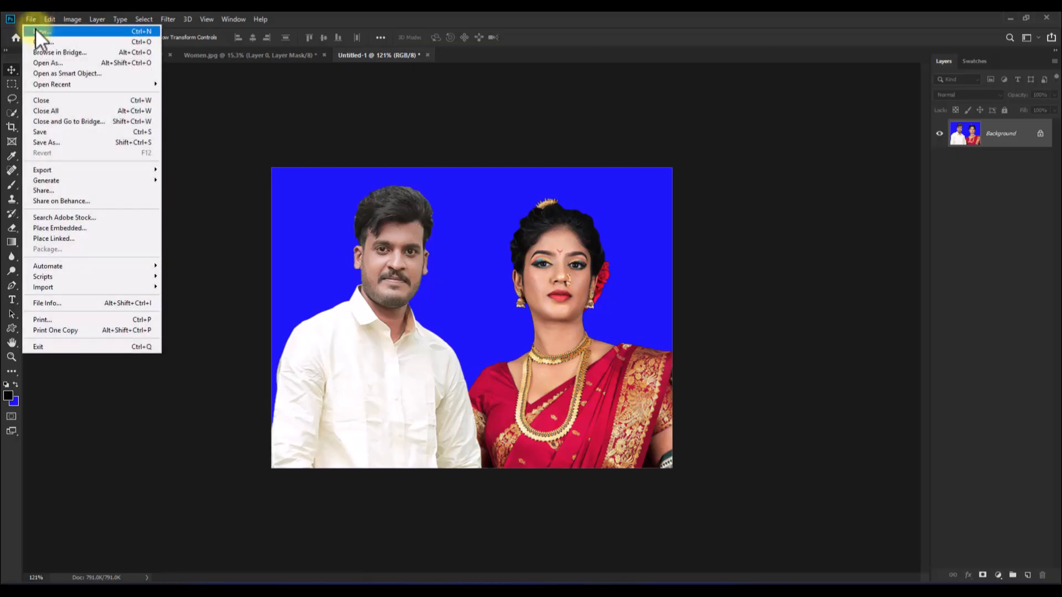
click(35, 29)
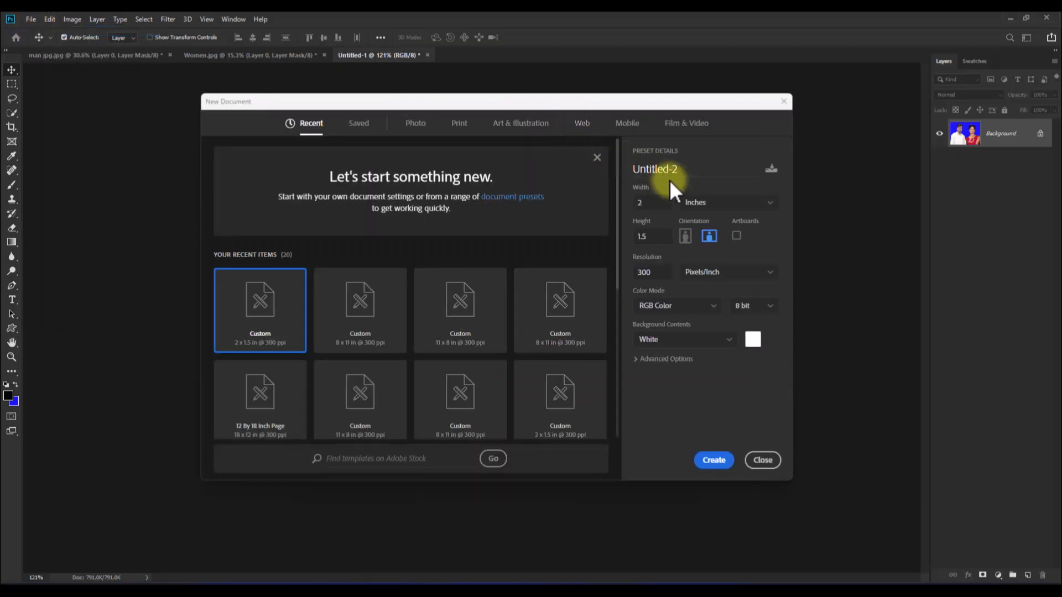
click(655, 203)
text(8)
key(Tab)
text(11)
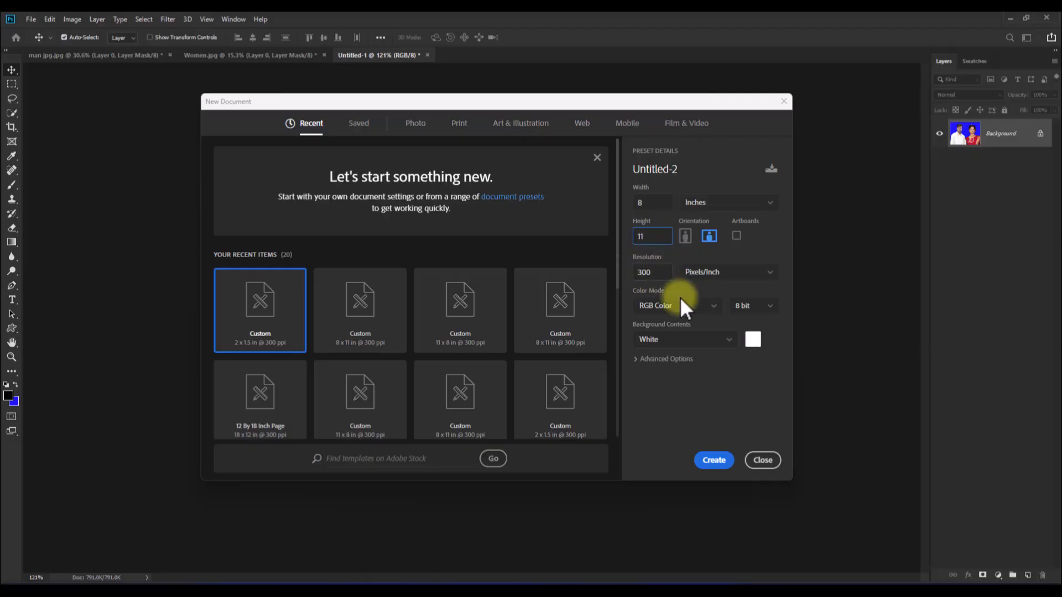
click(664, 308)
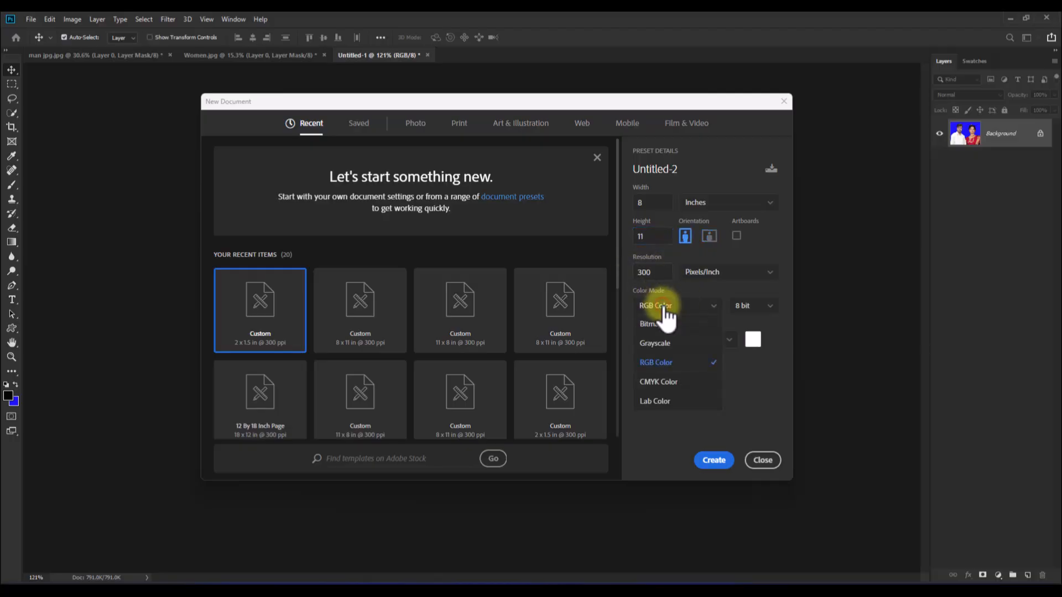
click(659, 379)
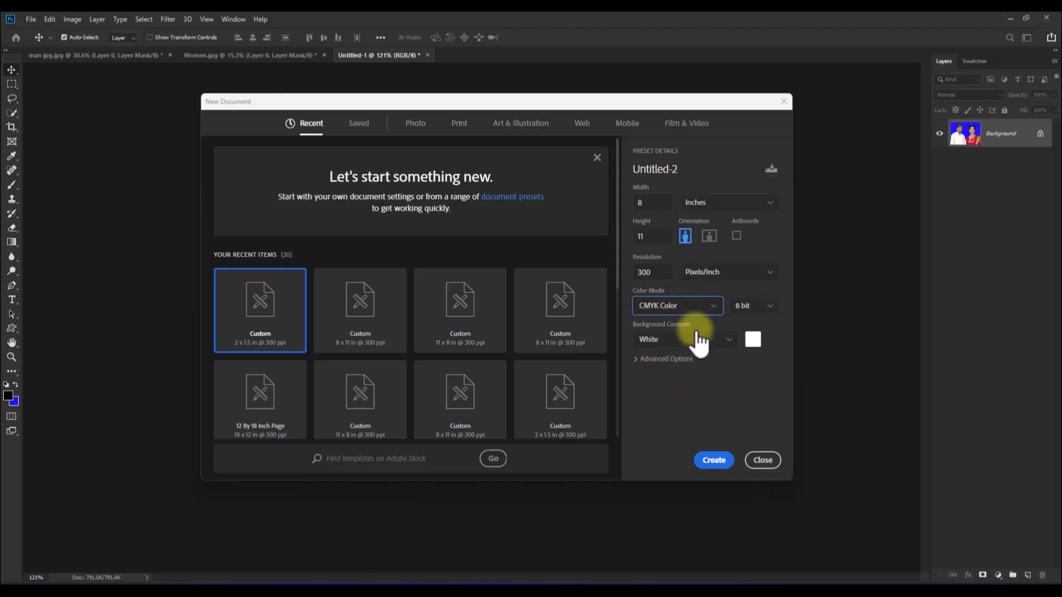
click(714, 462)
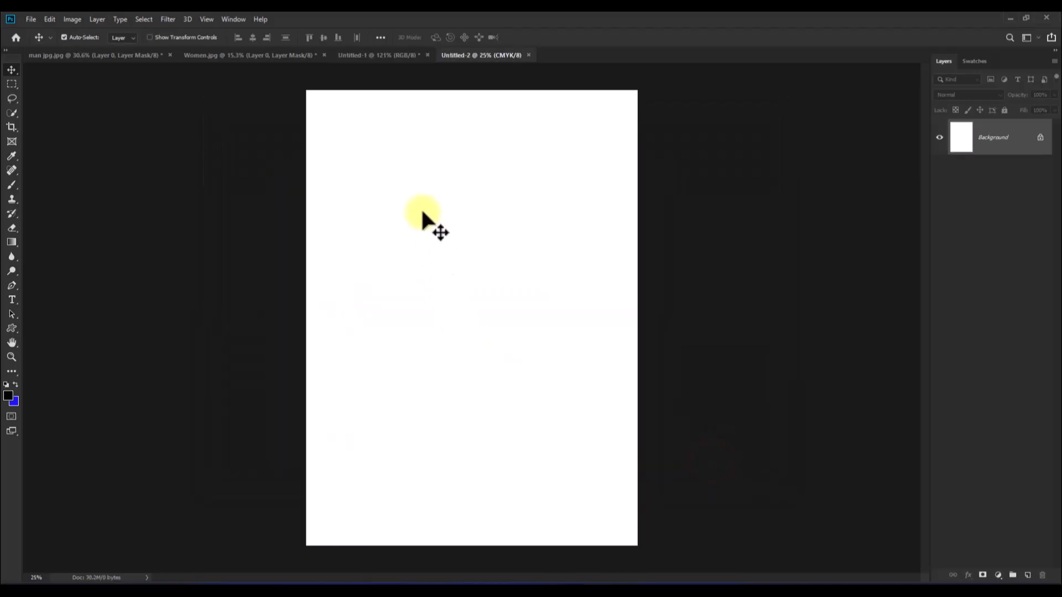
- Unlock the merged couple photo's Background layer and bring the photo into the new page at its upper-left corner
click(379, 56)
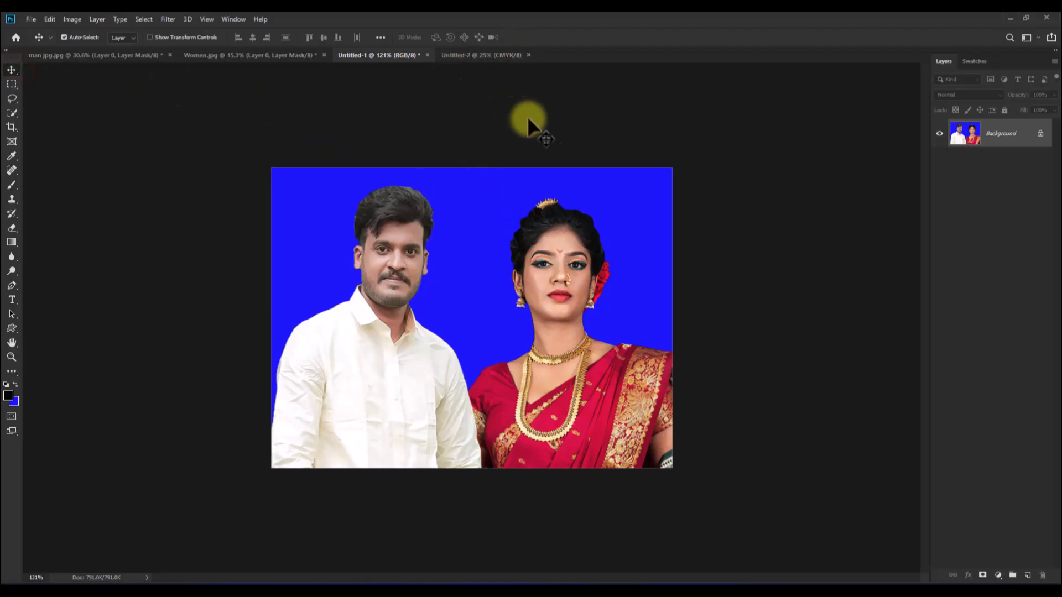
click(1041, 134)
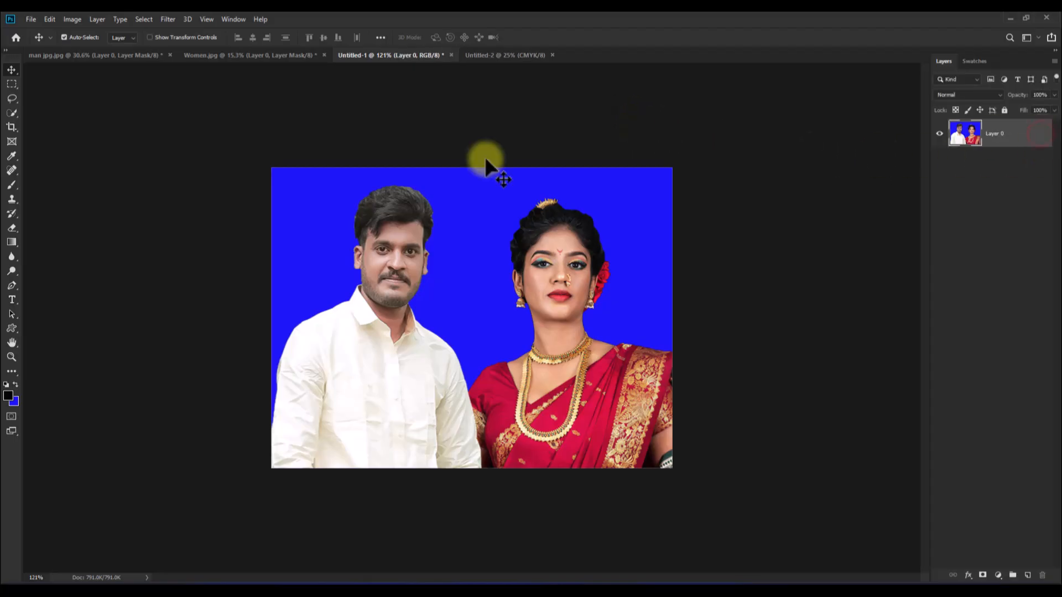
drag(473, 200, 357, 130)
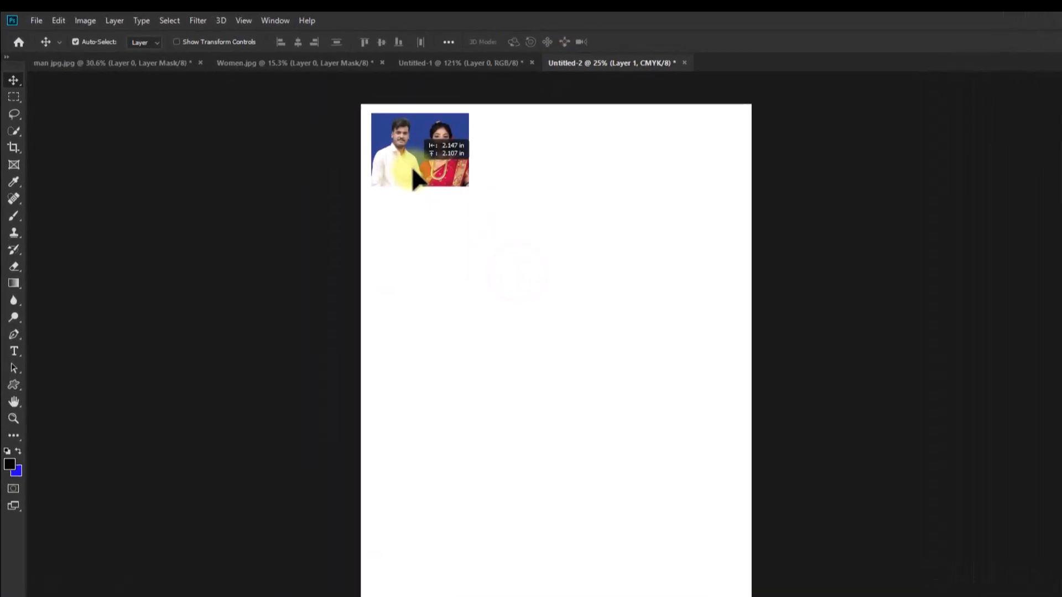
- Rotate the couple photo 90° clockwise and reposition it just inside the page's upper-left corner
key(ctrl+t)
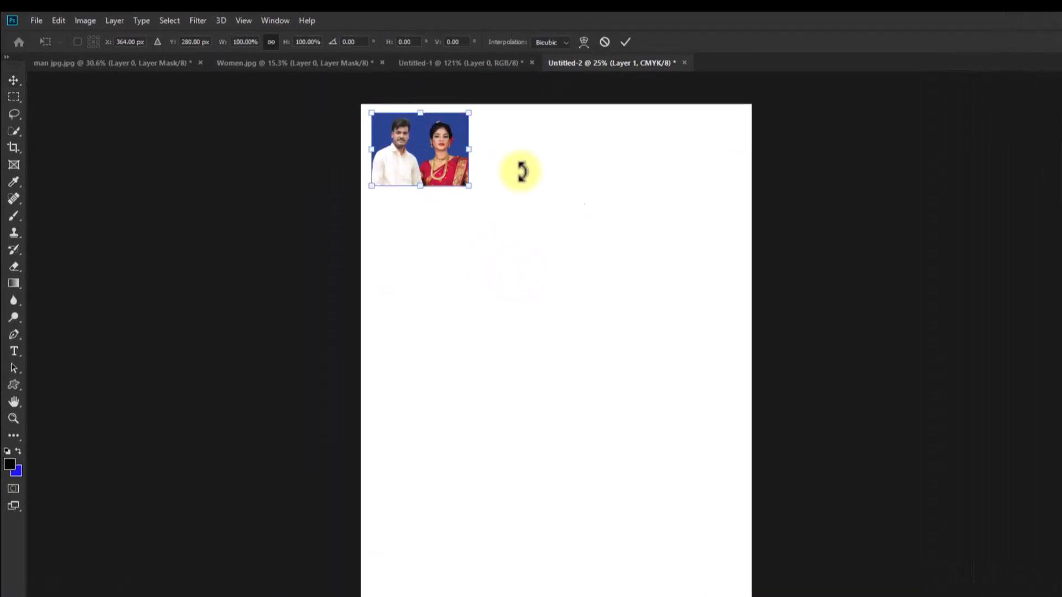
right_click(443, 163)
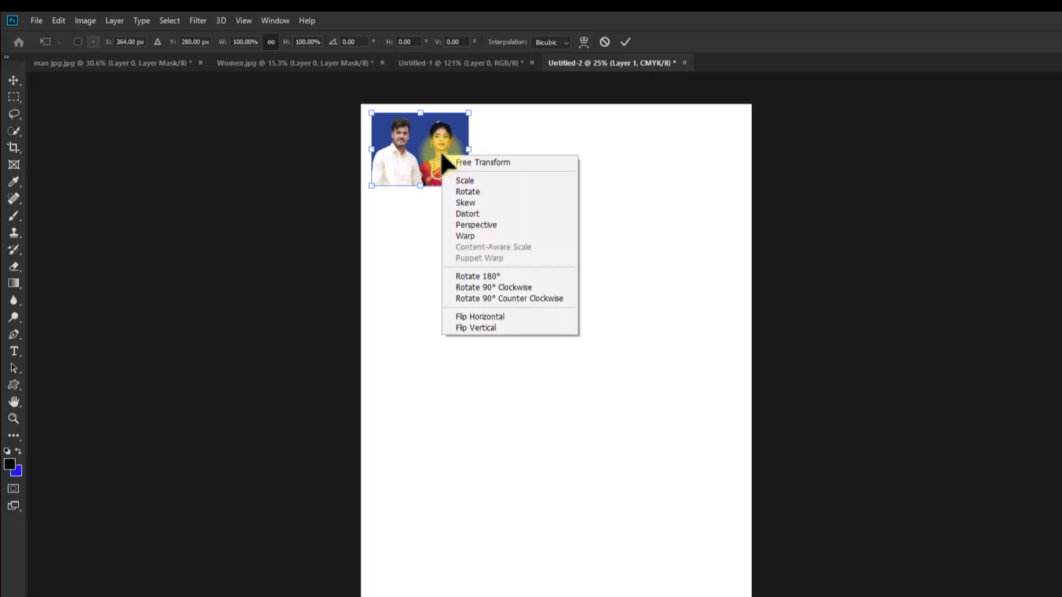
click(515, 288)
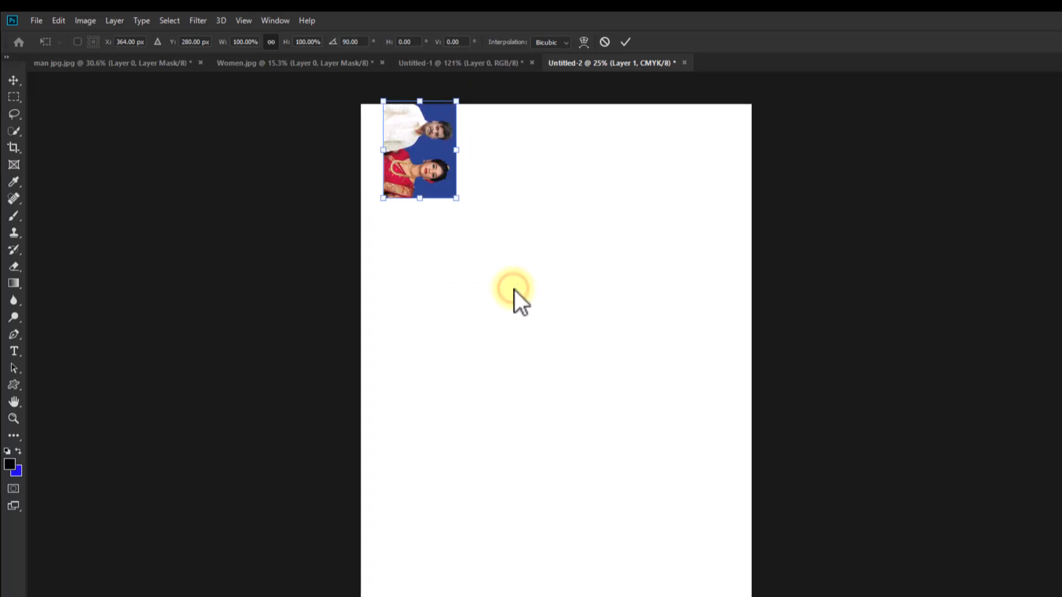
mouse_move(409, 160)
mouse_down()
mouse_move(413, 143)
mouse_move(415, 155)
mouse_up()
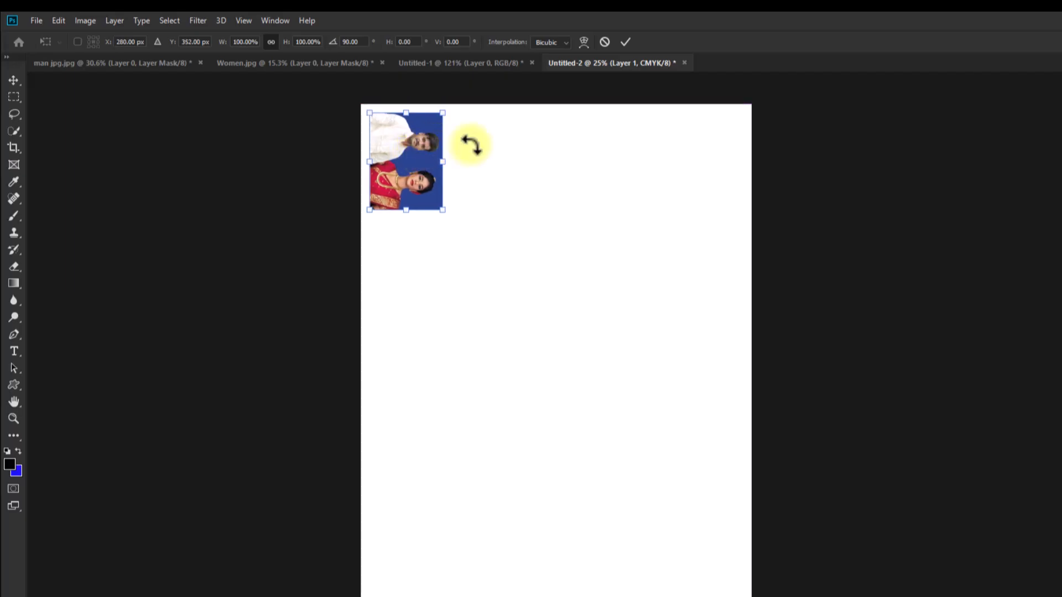
click(627, 41)
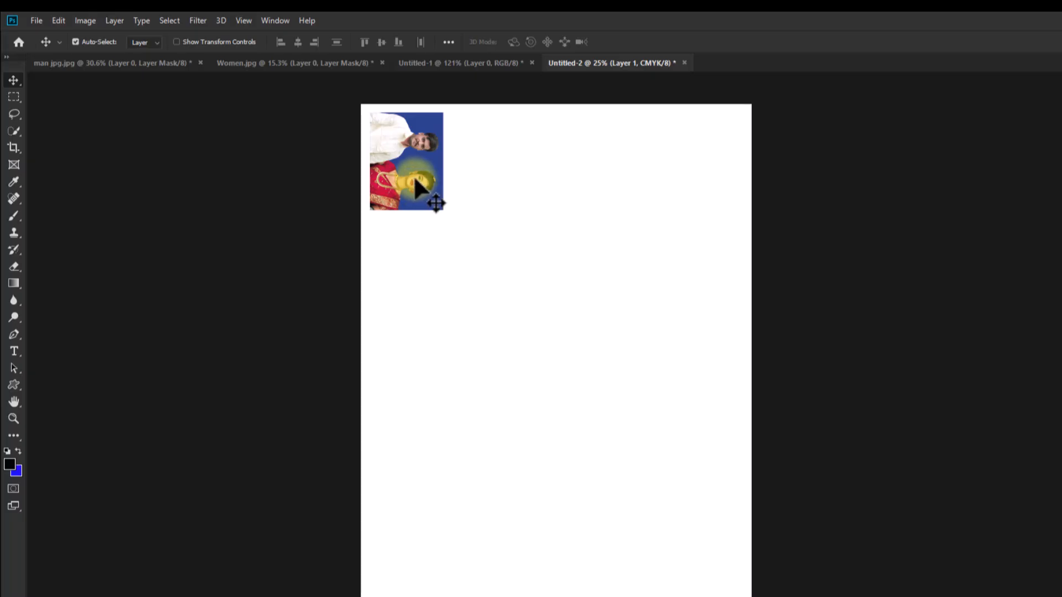
- Duplicate the couple photo three times across the page to form an evenly spaced row of four, and merge the four photo layers into one
key(alt)
drag(403, 156, 645, 157)
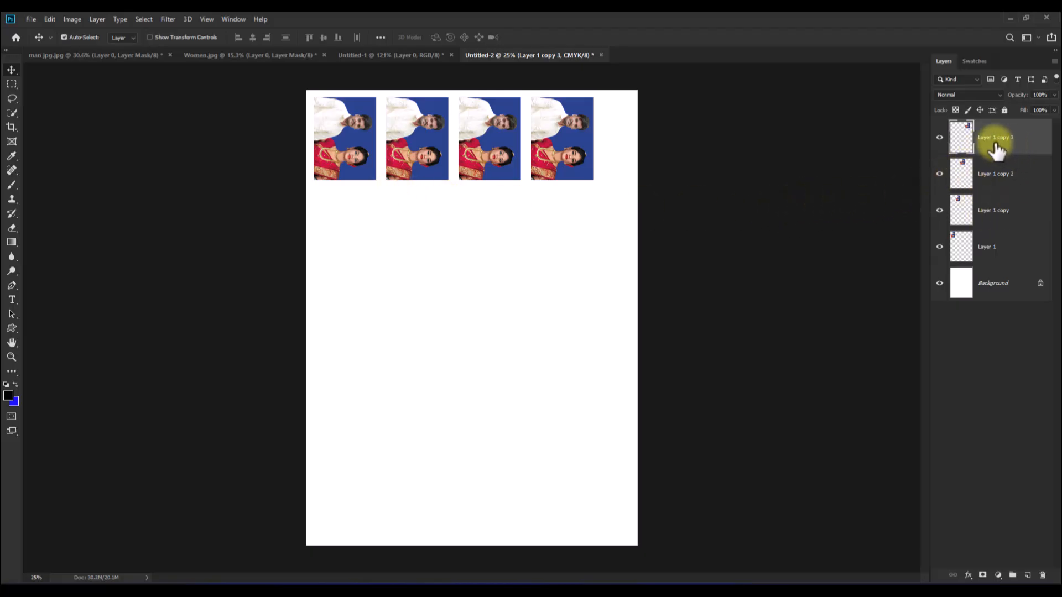
ctrl+click(1028, 169)
ctrl+click(1028, 204)
ctrl+click(1028, 259)
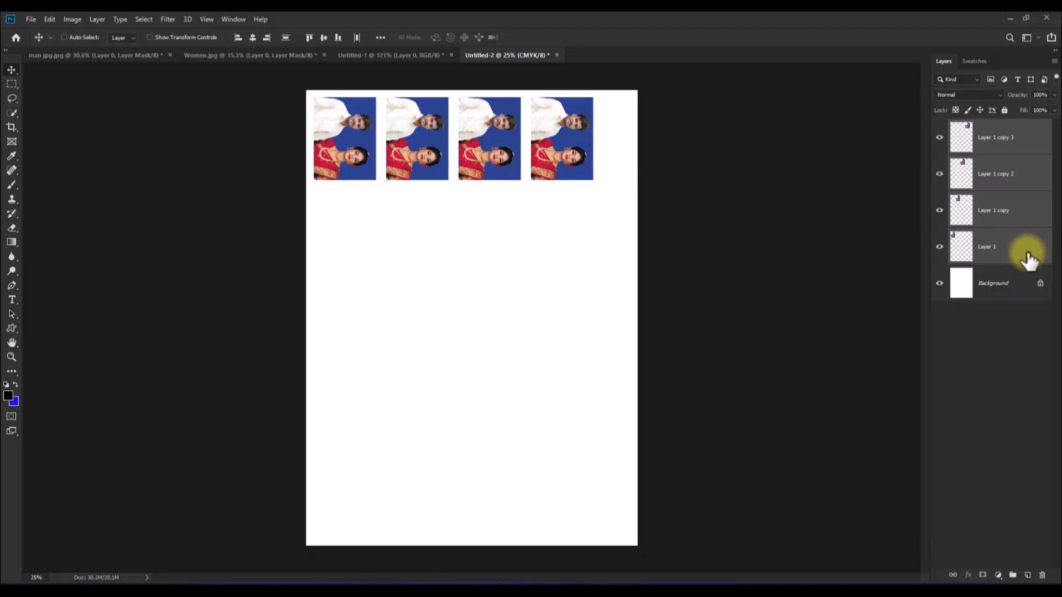
key(ctrl+e)
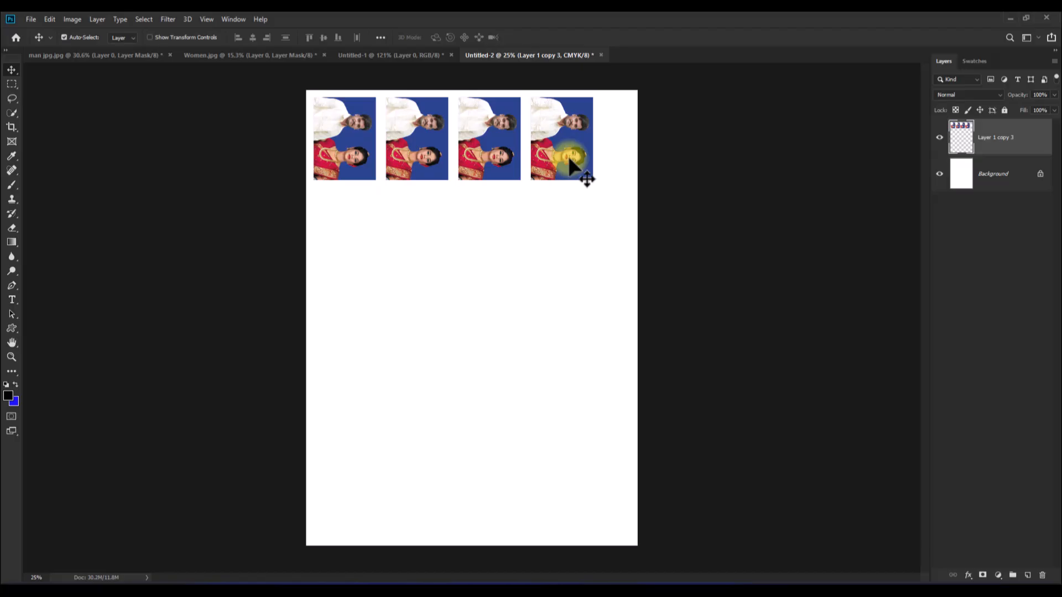
- Duplicate the merged row of photos three times down the page to make four evenly spaced rows
drag(571, 161, 571, 333)
drag(571, 333, 569, 424)
mouse_move(570, 381)
mouse_down()
mouse_move(570, 465)
mouse_move(570, 378)
mouse_up()
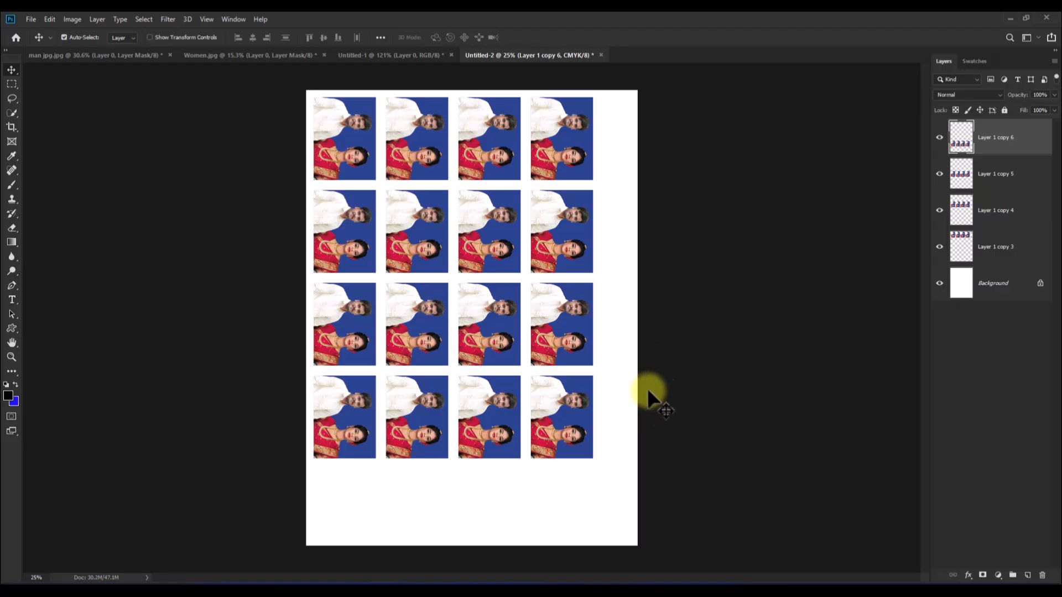
- Merge the four row layers into one layer and shift the photo grid slightly down and right to even out the page margins
ctrl+click(1029, 166)
ctrl+click(1029, 199)
ctrl+click(1037, 249)
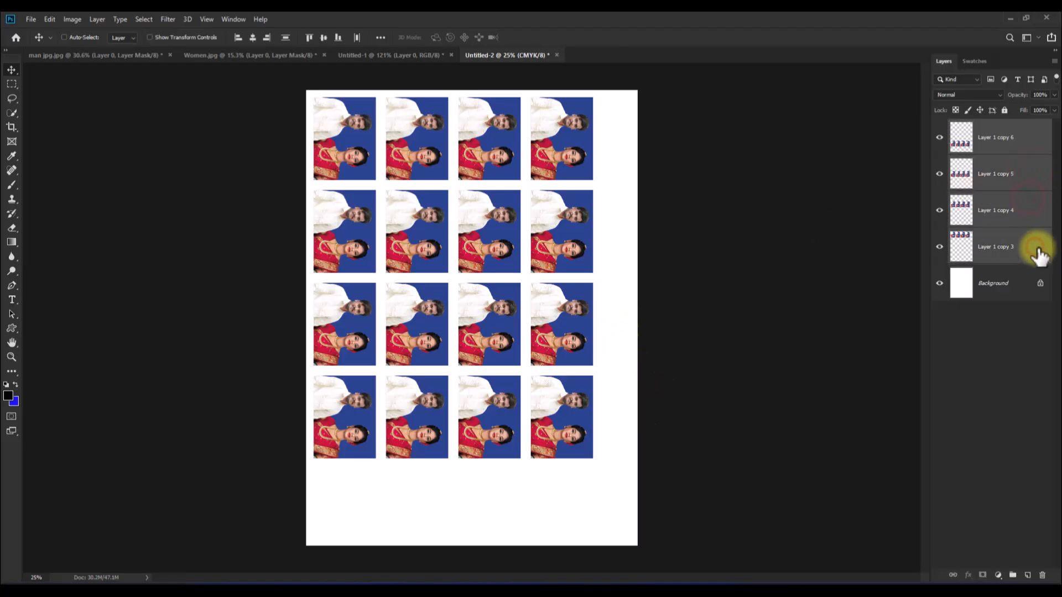
key(ctrl+e)
drag(560, 257, 560, 276)
mouse_move(565, 183)
mouse_down()
mouse_move(580, 164)
mouse_move(585, 176)
mouse_up()
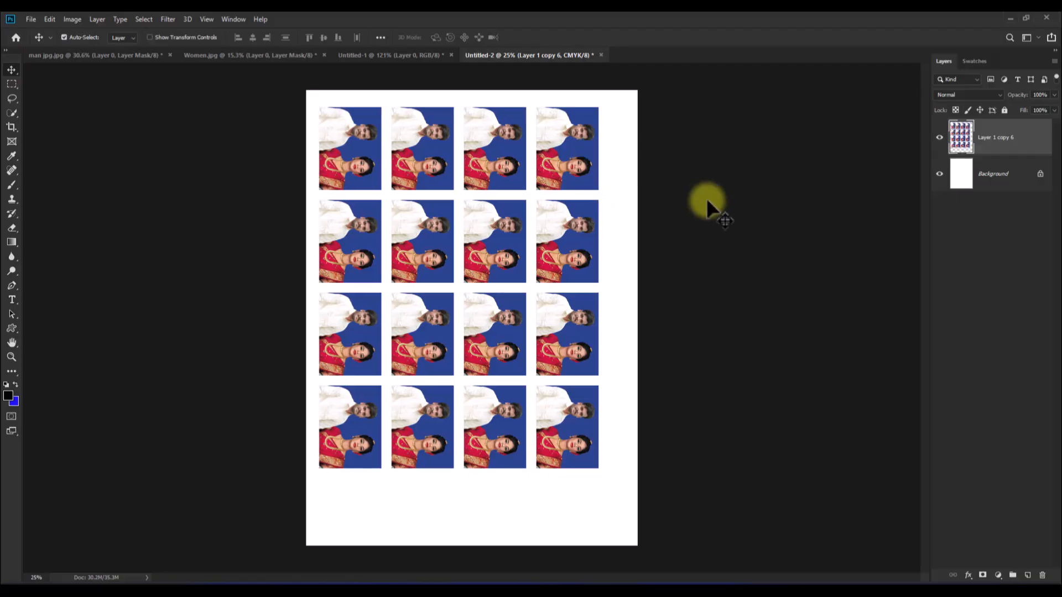